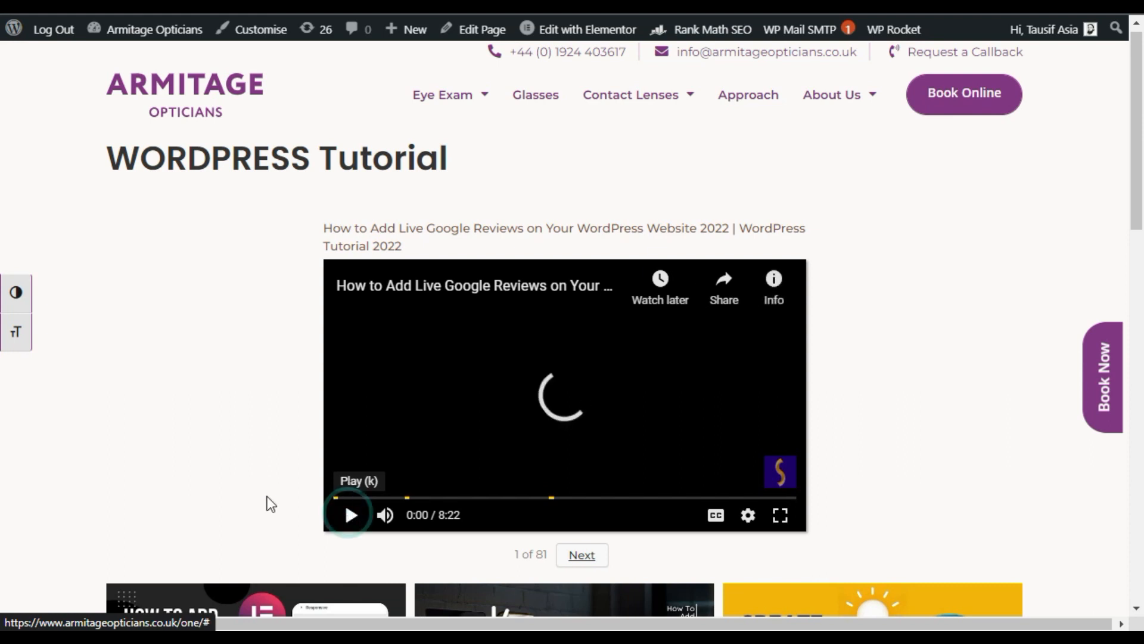
Search the WordPress plugin directory for "YotuWP - YouTube Gallery"
{"action": "scroll", "coordinate": [238, 476], "scroll_direction": "down", "scroll_amount": 2}
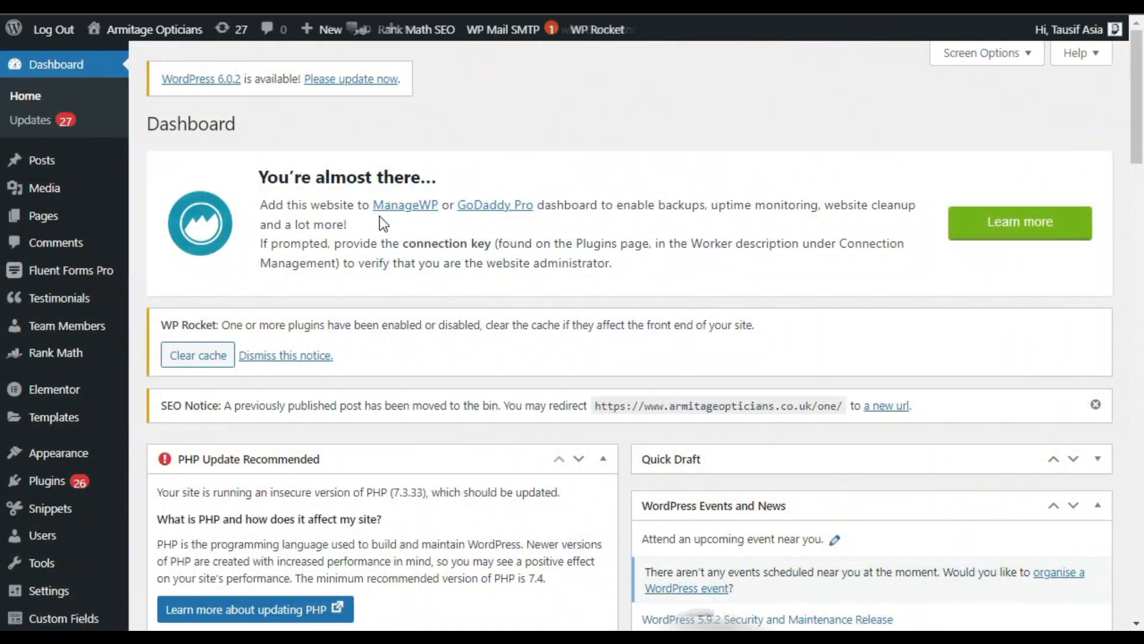
{"action": "scroll", "coordinate": [379, 215], "scroll_direction": "down", "scroll_amount": 4}
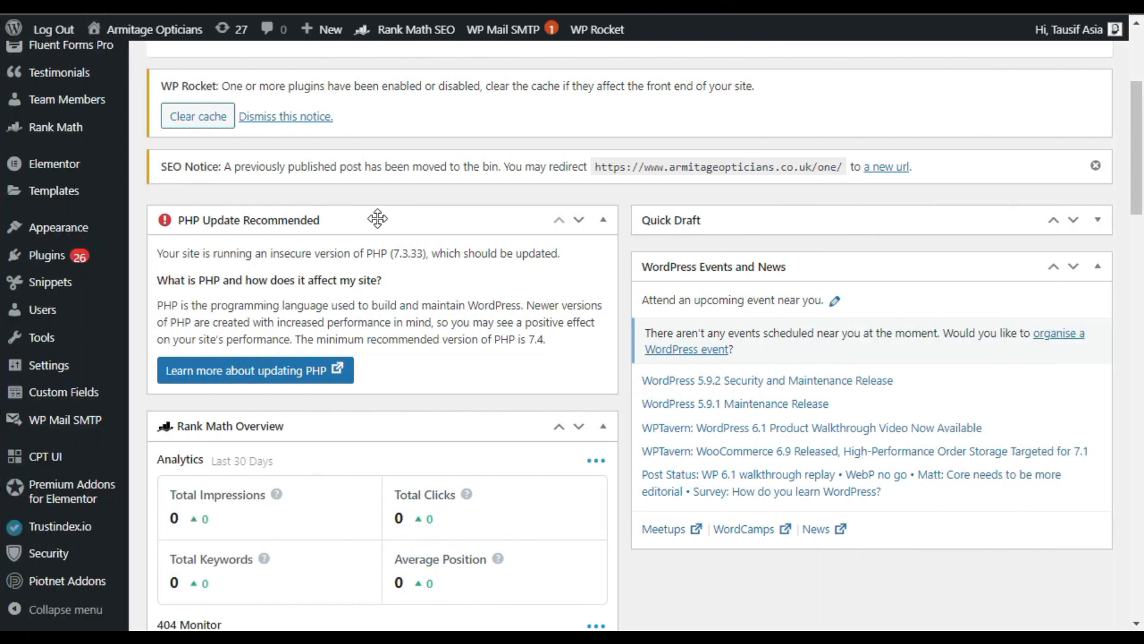
{"action": "mouse_move", "coordinate": [52, 261]}
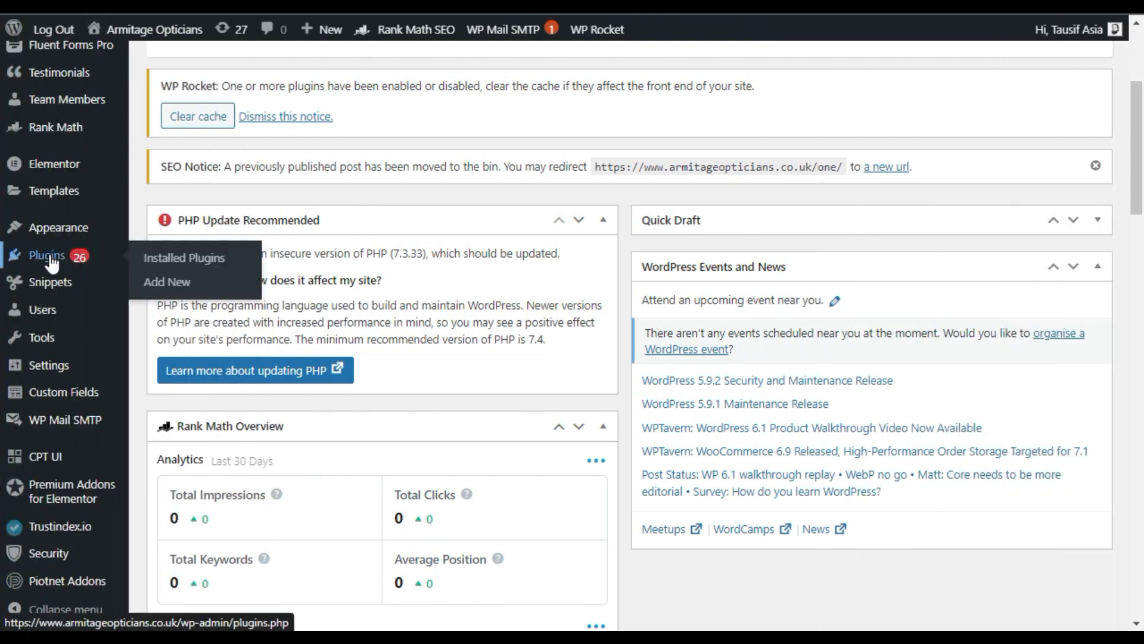
{"action": "left_click", "coordinate": [170, 283]}
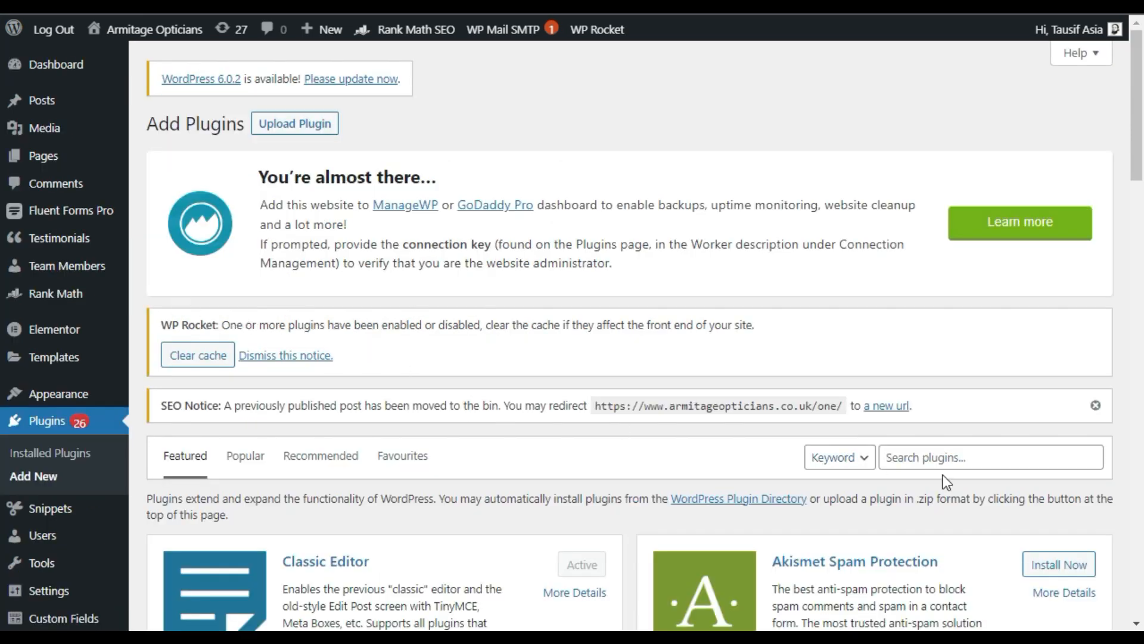
{"action": "left_click", "coordinate": [1070, 458]}
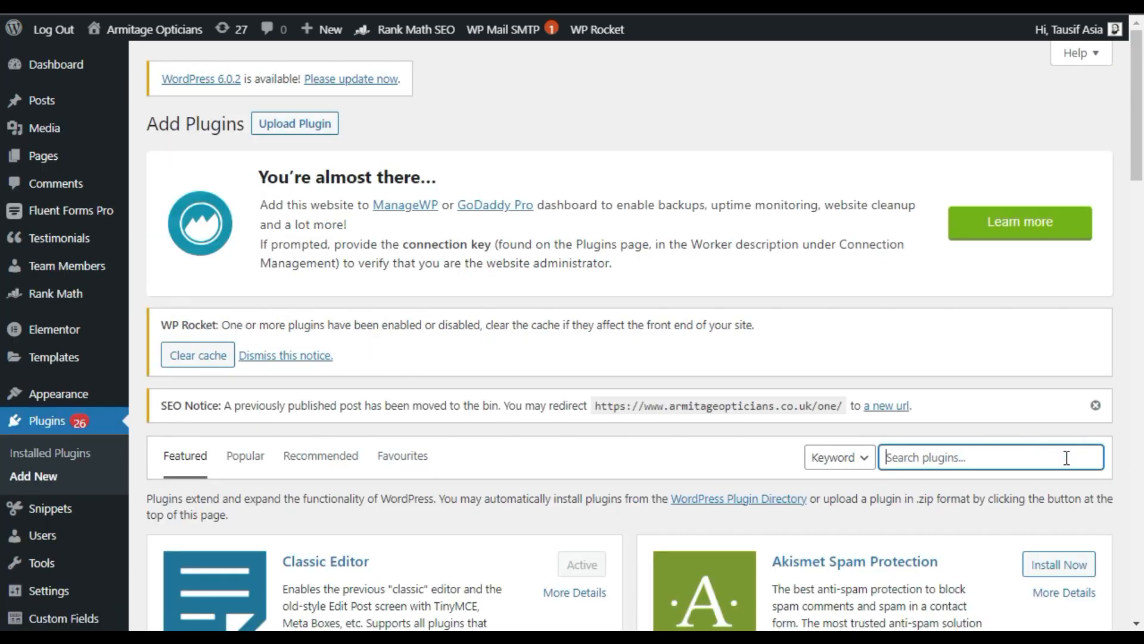
{"action": "type", "text": "YotuWP - YouTube Gallery"}
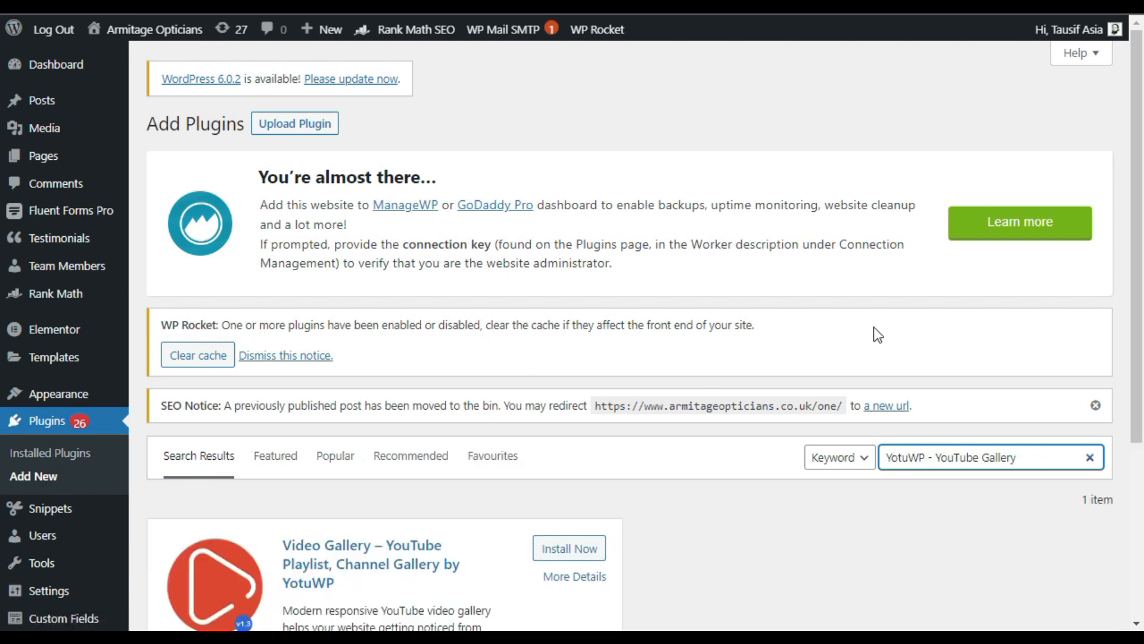
Install and activate the Video Gallery – YouTube Playlist, Channel Gallery by YotuWP plugin
{"action": "scroll", "coordinate": [870, 331], "scroll_direction": "down", "scroll_amount": 4}
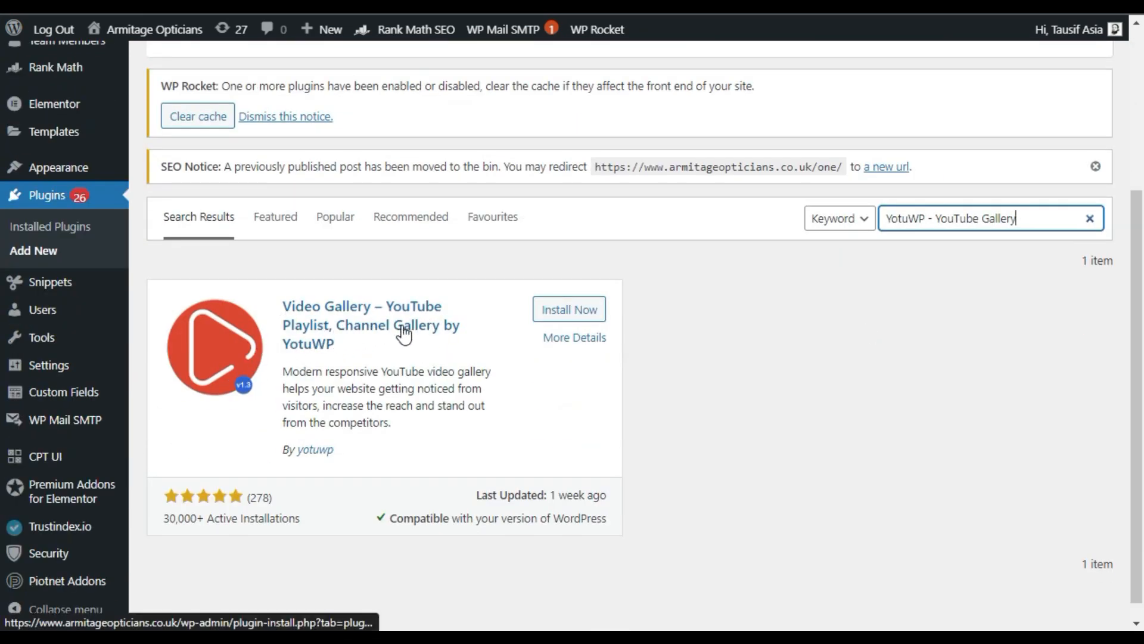
{"action": "left_click_drag", "start_coordinate": [305, 459], "coordinate": [227, 500]}
{"action": "left_click", "coordinate": [223, 500]}
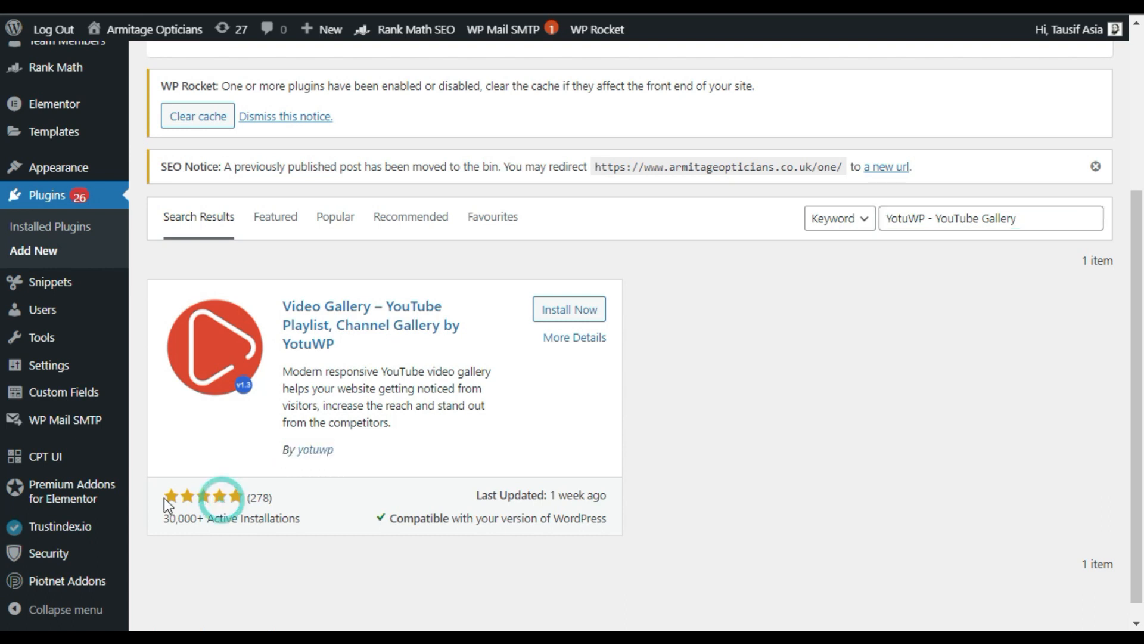
{"action": "left_click", "coordinate": [584, 311]}
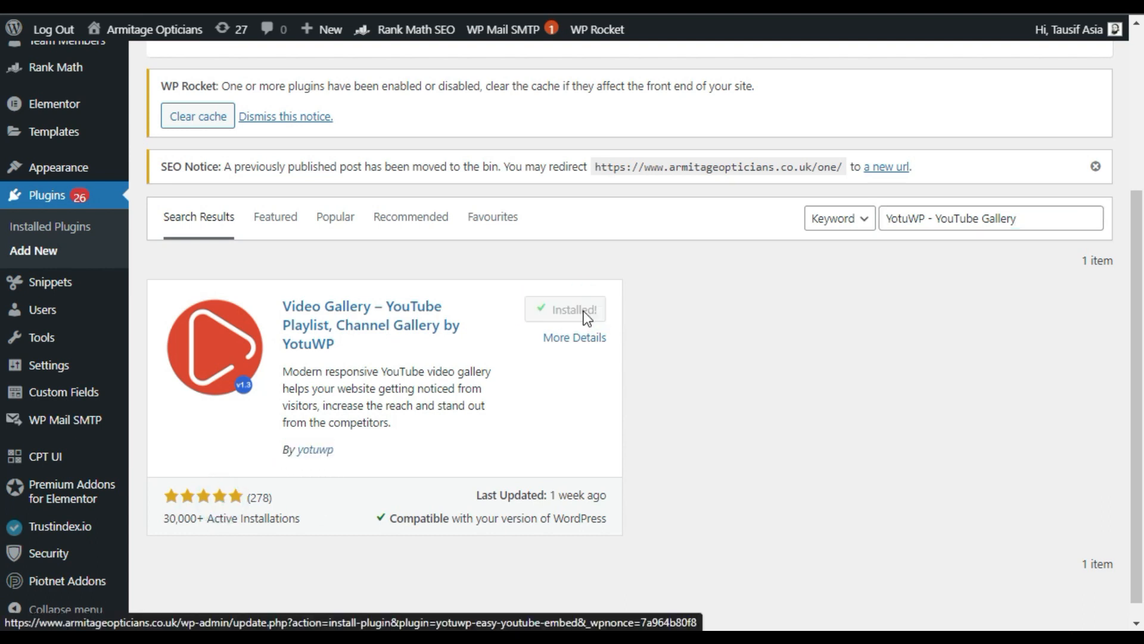
{"action": "left_click", "coordinate": [586, 319]}
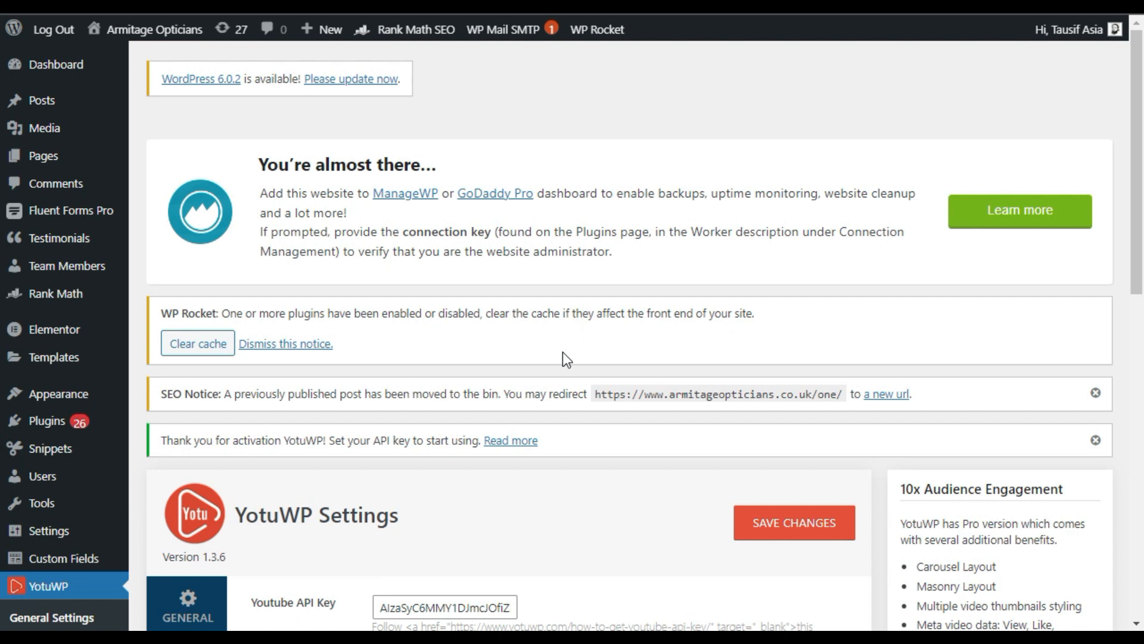
Open the YouTube Data API reference at developers.google.com/youtube/v3/docs in a new browser tab and go on to the Google developer console
{"action": "scroll", "coordinate": [566, 341], "scroll_direction": "down", "scroll_amount": 8}
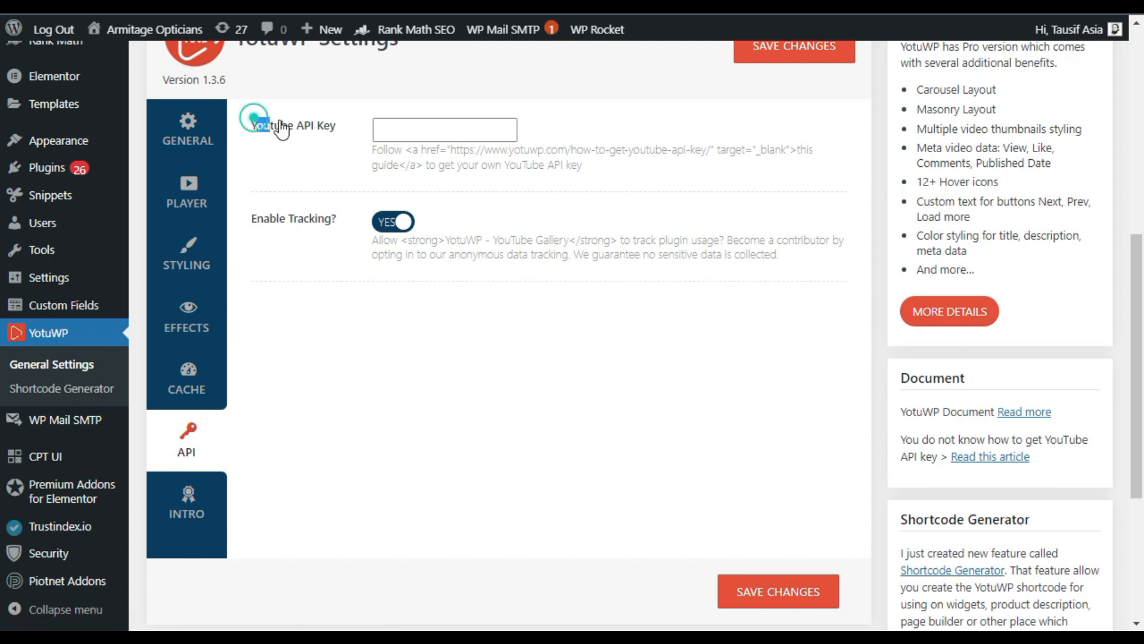
{"action": "left_click_drag", "start_coordinate": [257, 125], "coordinate": [336, 127]}
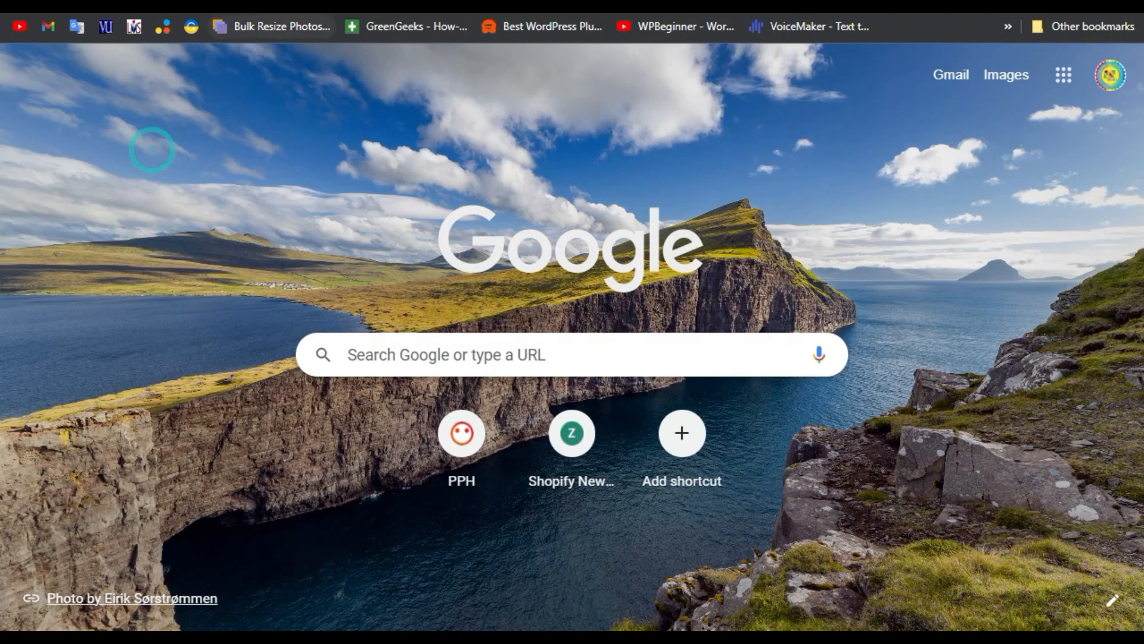
{"action": "left_click", "coordinate": [382, 5]}
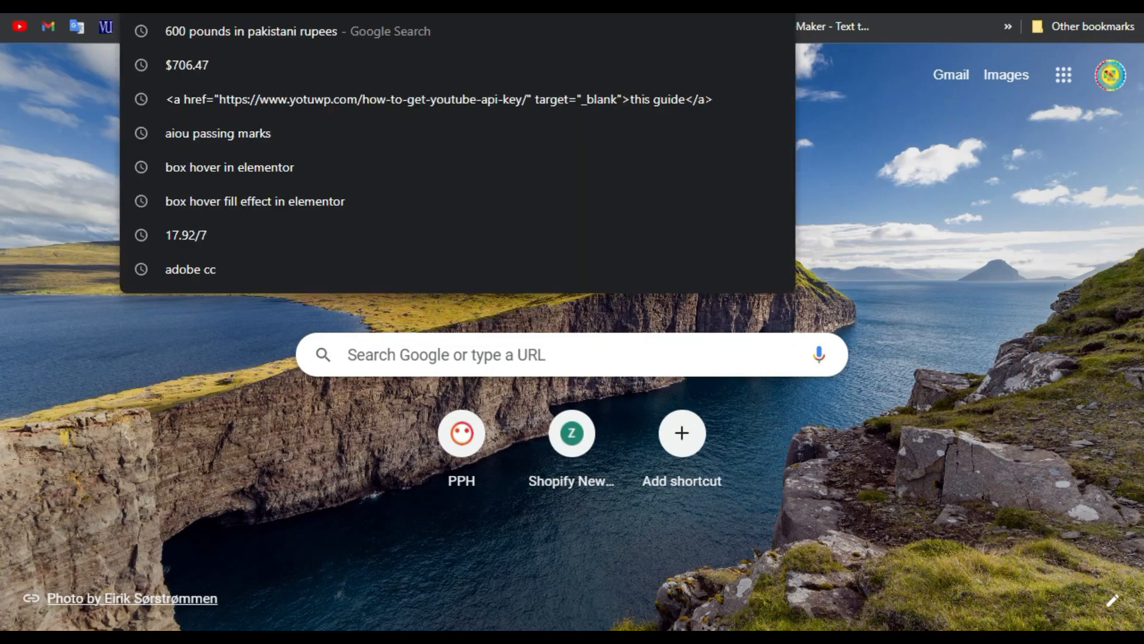
{"action": "type", "text": "de"}
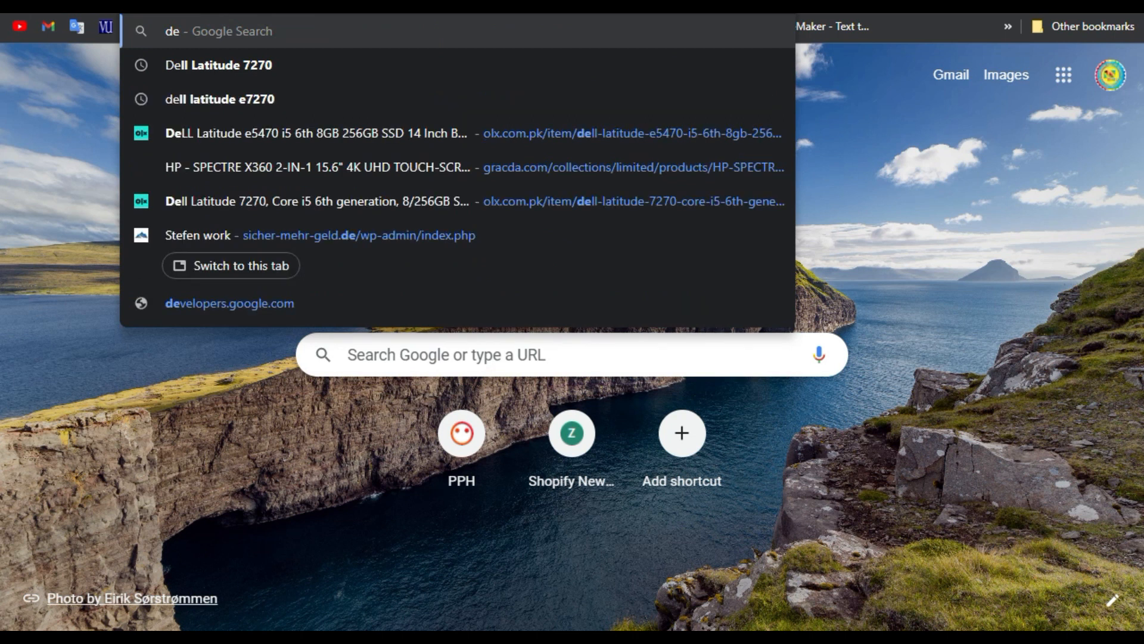
{"action": "type", "text": "v"}
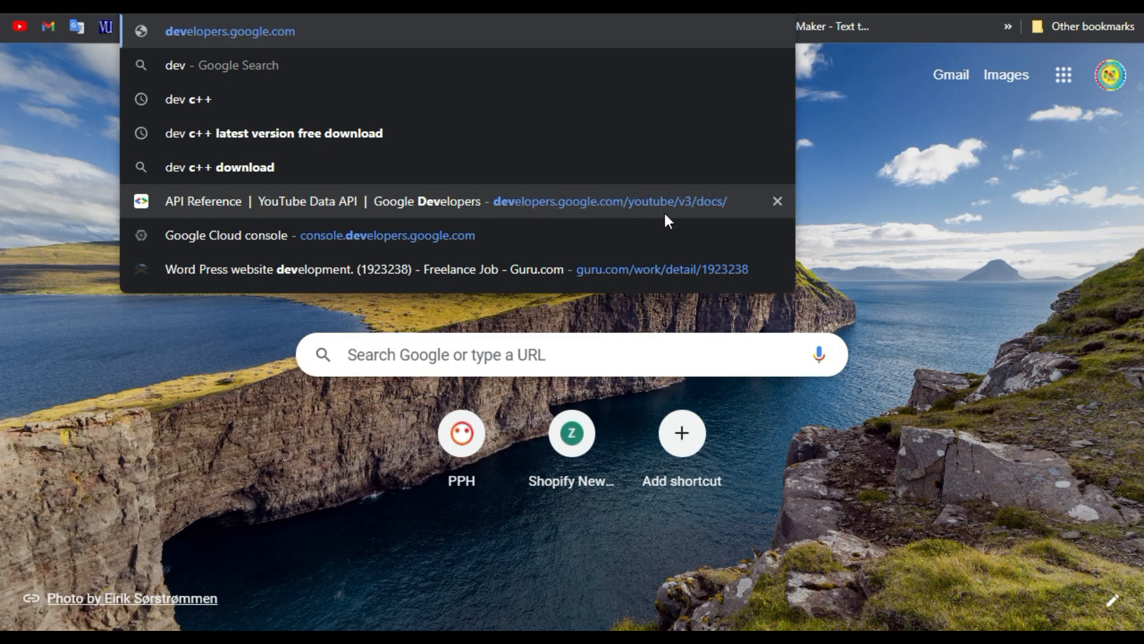
{"action": "key", "text": "Escape"}
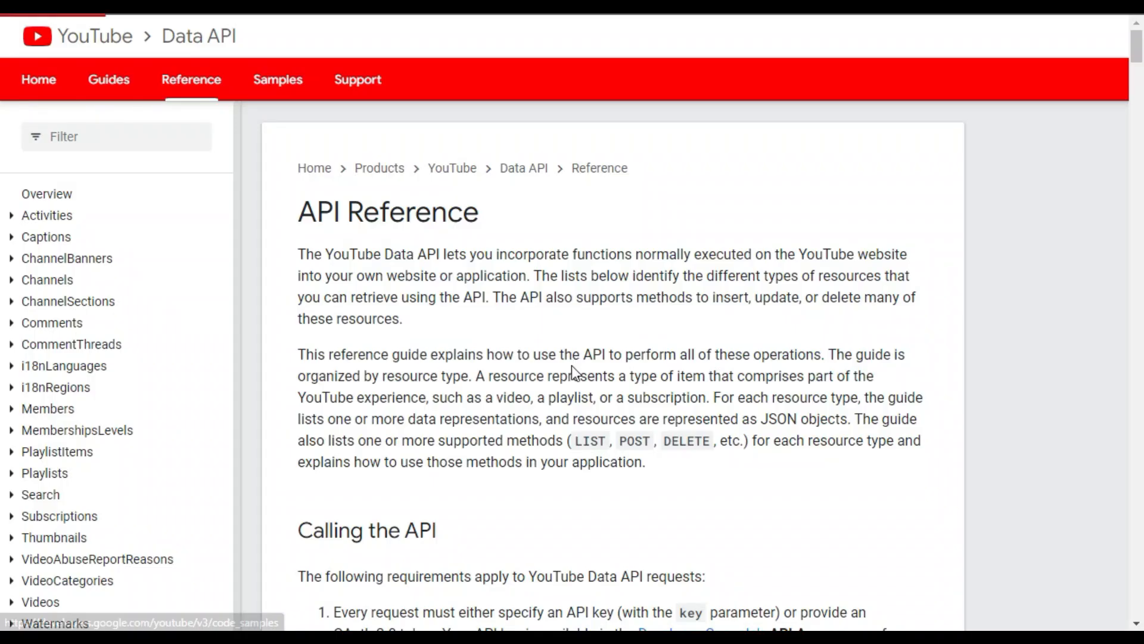
{"action": "scroll", "coordinate": [485, 419], "scroll_direction": "down", "scroll_amount": 5}
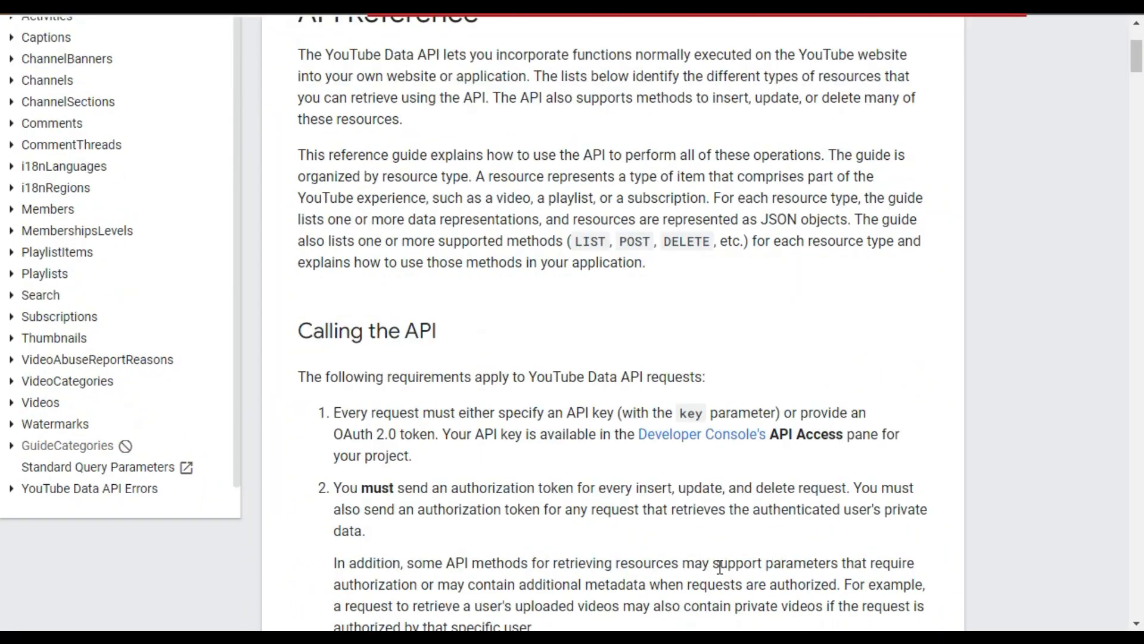
{"action": "left_click", "coordinate": [705, 399]}
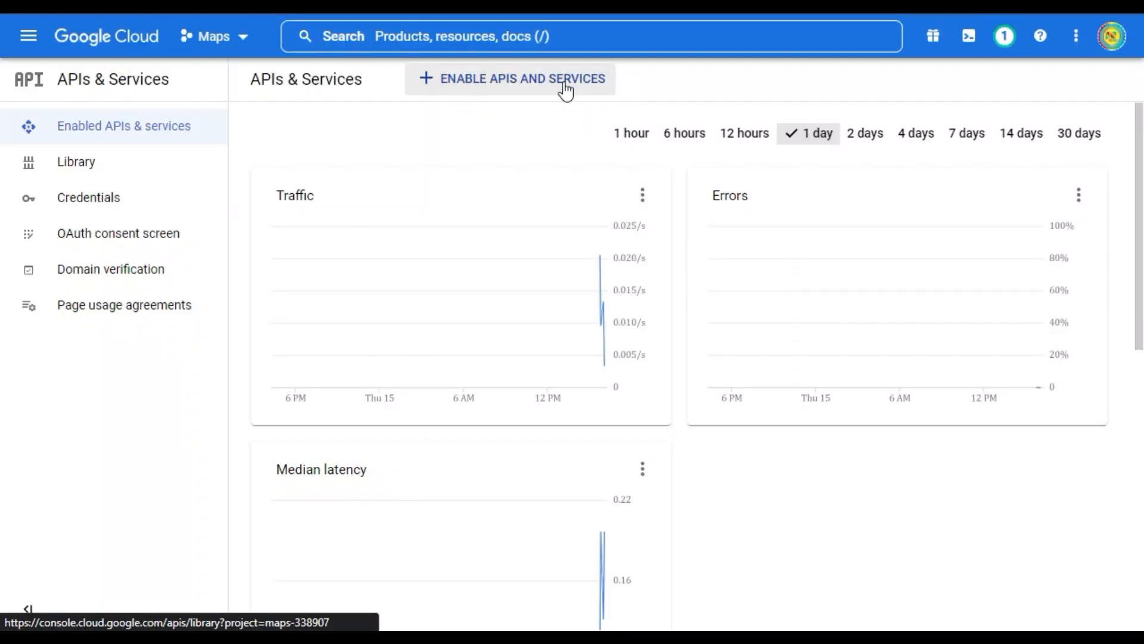
Find YouTube Data API v3 in the Google Cloud API Library and open its management page
{"action": "left_click", "coordinate": [522, 85]}
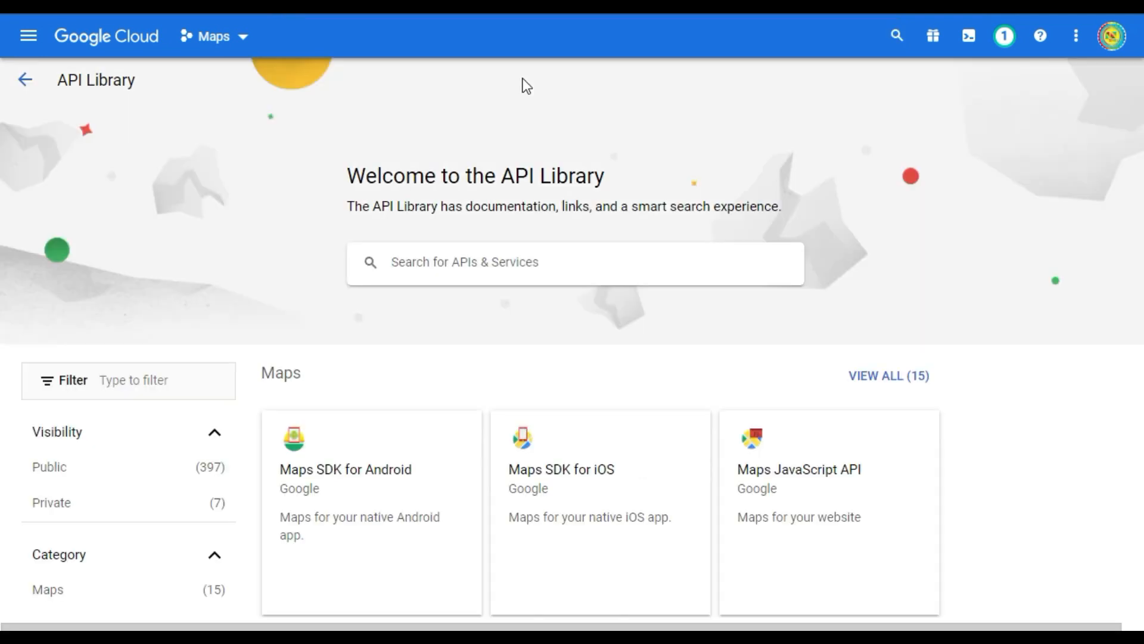
{"action": "left_click", "coordinate": [519, 263]}
{"action": "type", "text": "youtube"}
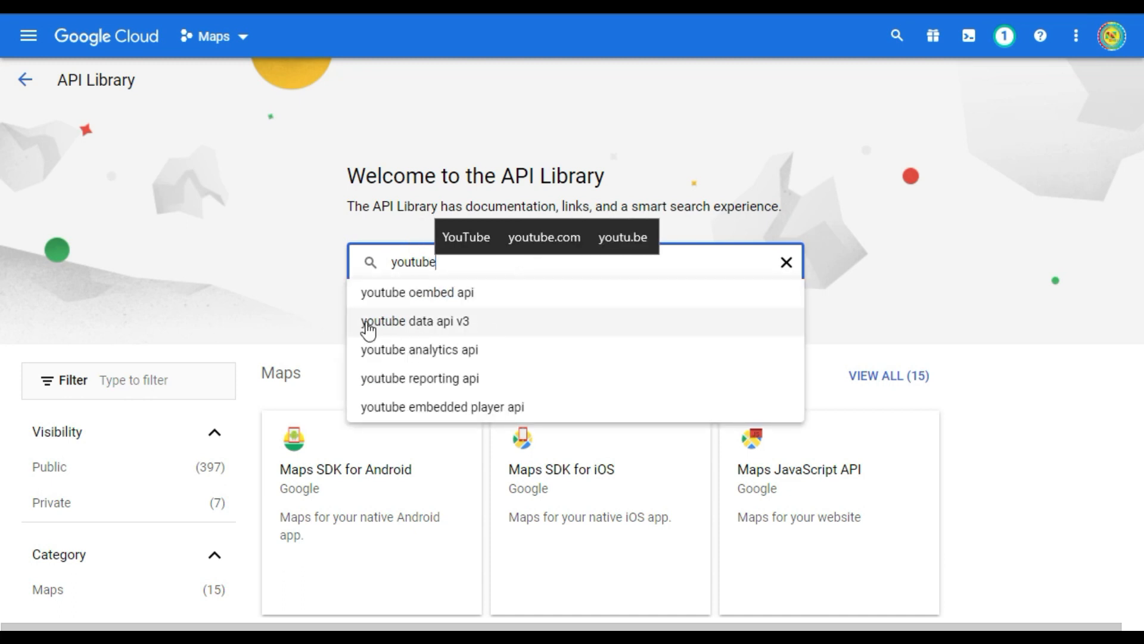
{"action": "left_click", "coordinate": [496, 329]}
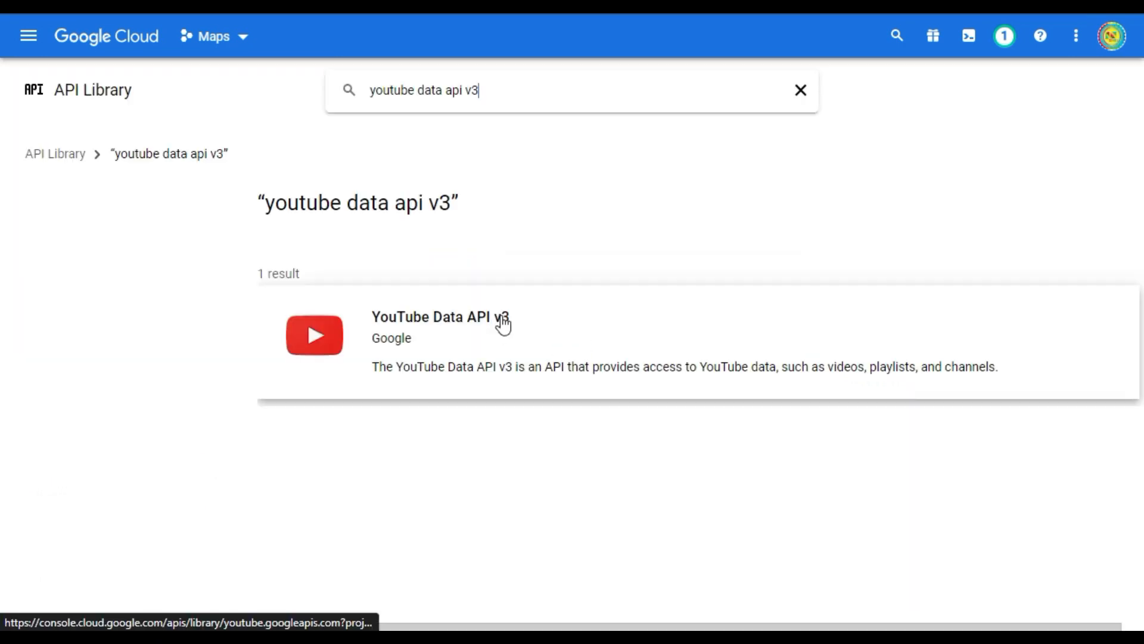
{"action": "left_click", "coordinate": [499, 327]}
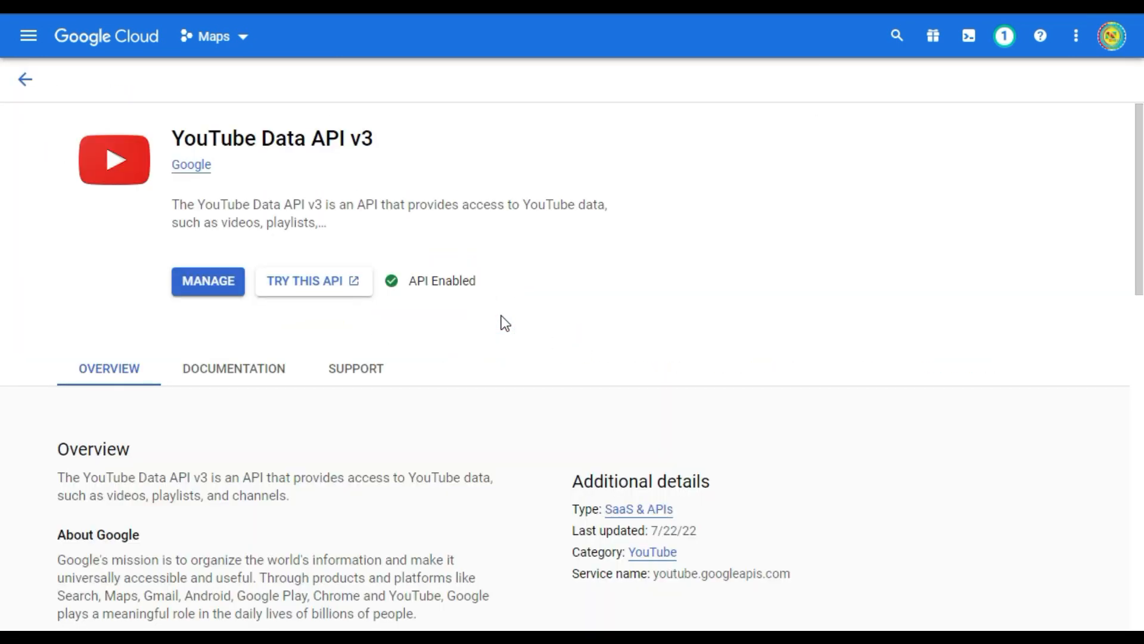
{"action": "left_click", "coordinate": [210, 282]}
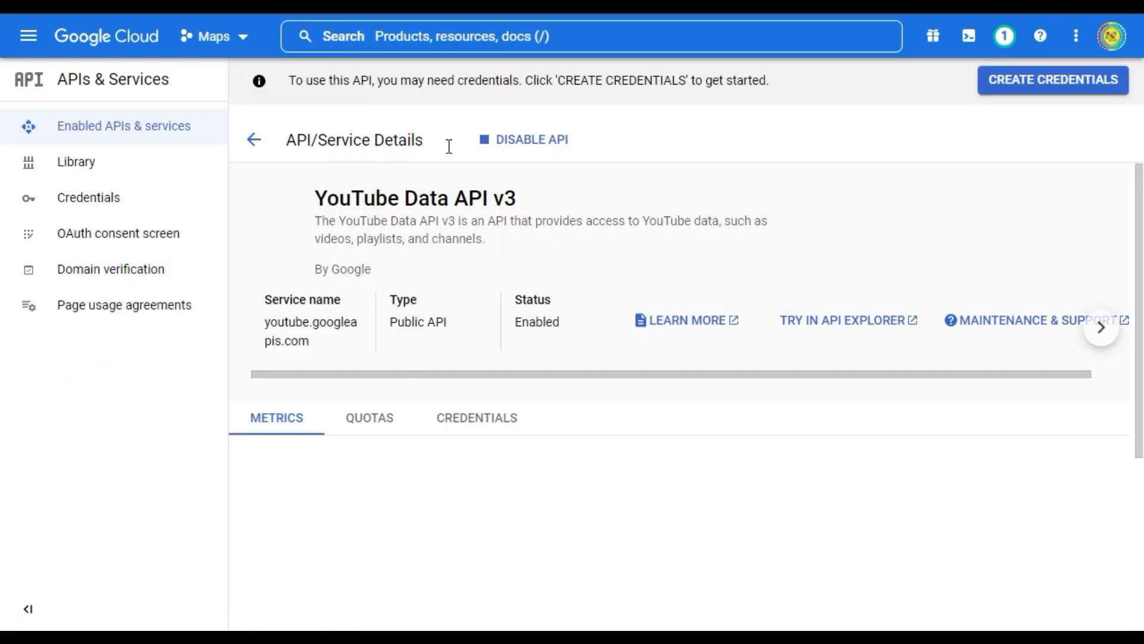
Create a new API key in the project's credentials and copy it
{"action": "left_click", "coordinate": [111, 199]}
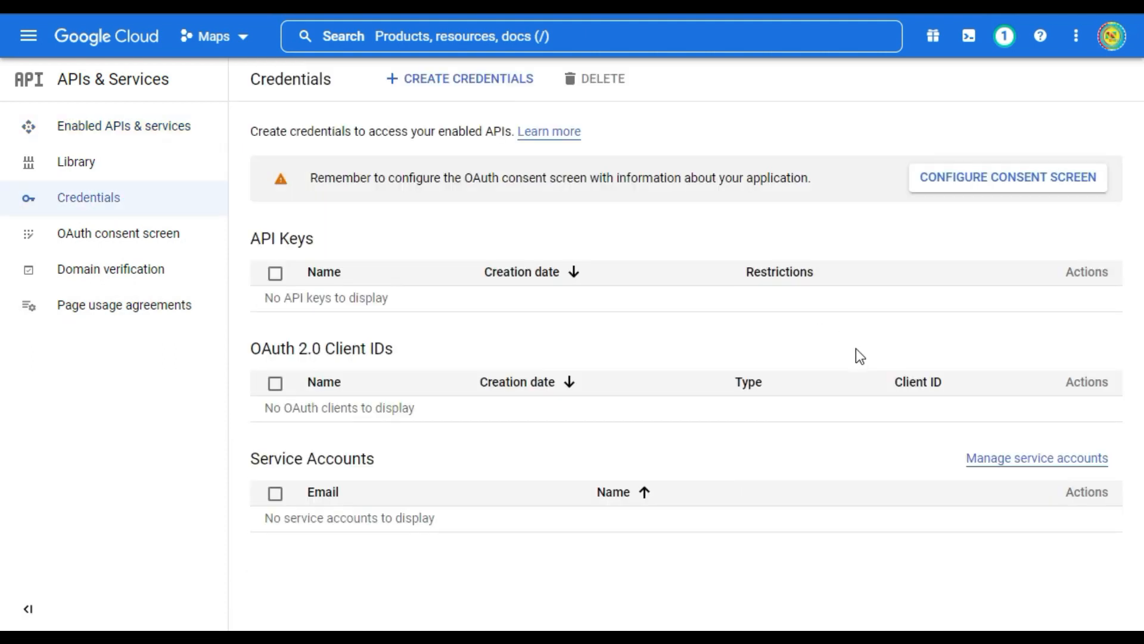
{"action": "left_click", "coordinate": [457, 83]}
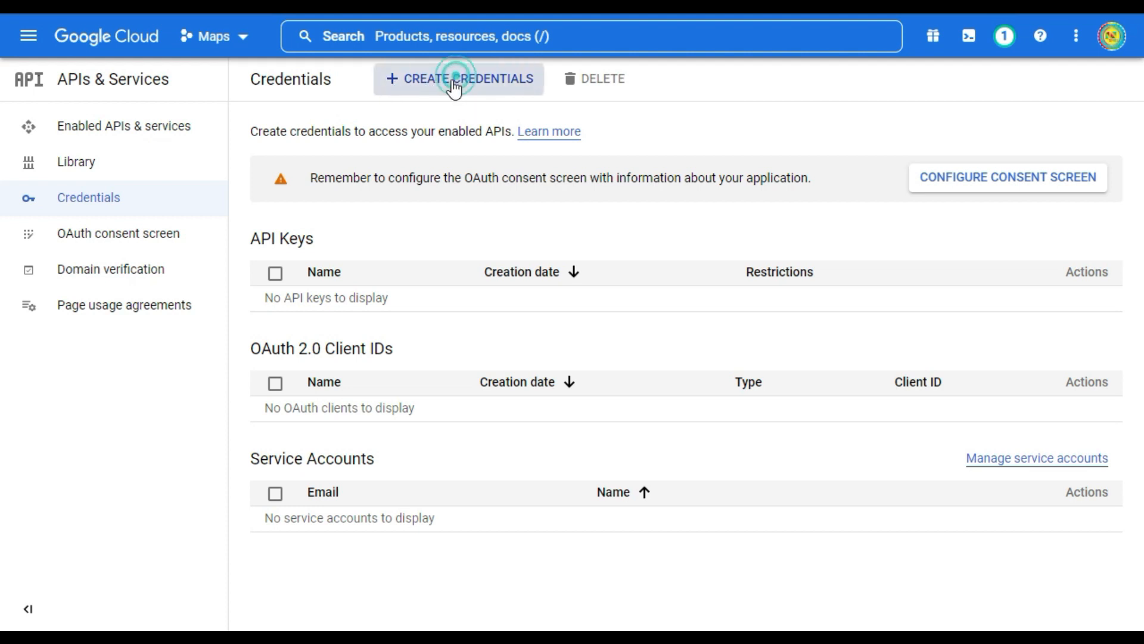
{"action": "left_click", "coordinate": [450, 140]}
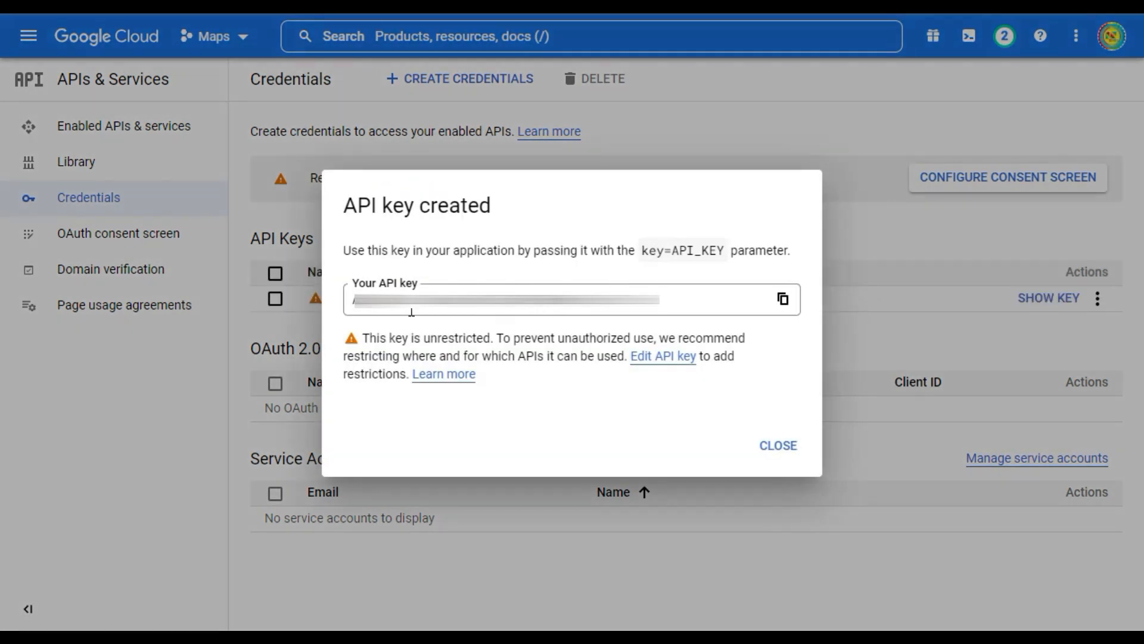
{"action": "left_click", "coordinate": [783, 300]}
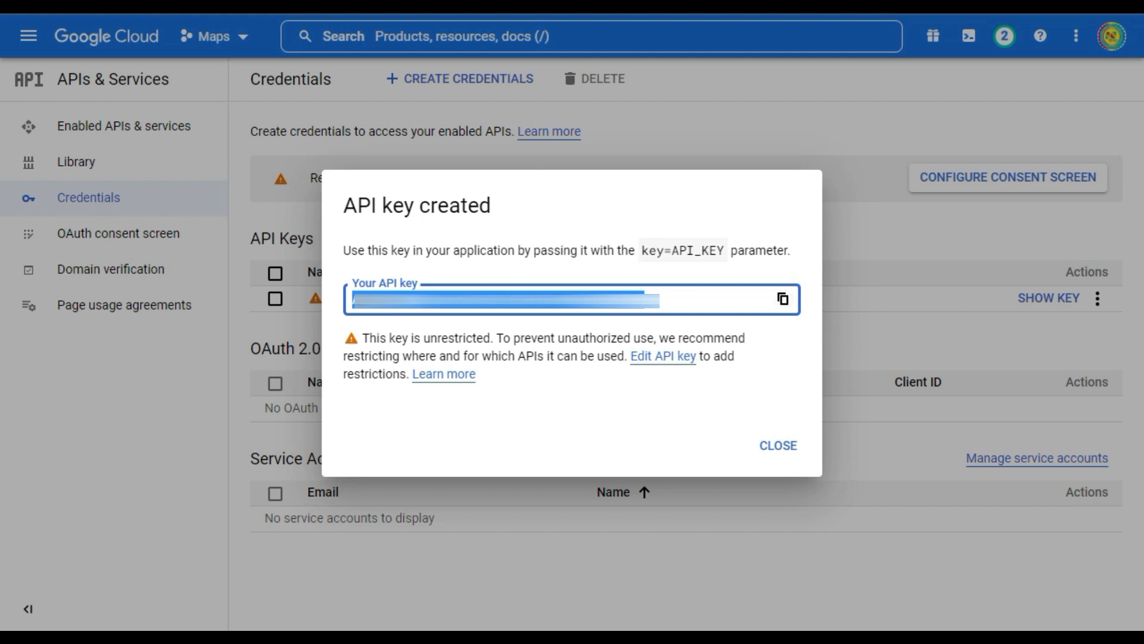
Switch back to the YotuWP settings in WordPress, paste the API key into the Youtube API Key field and save the changes
{"action": "key", "text": "alt+Tab"}
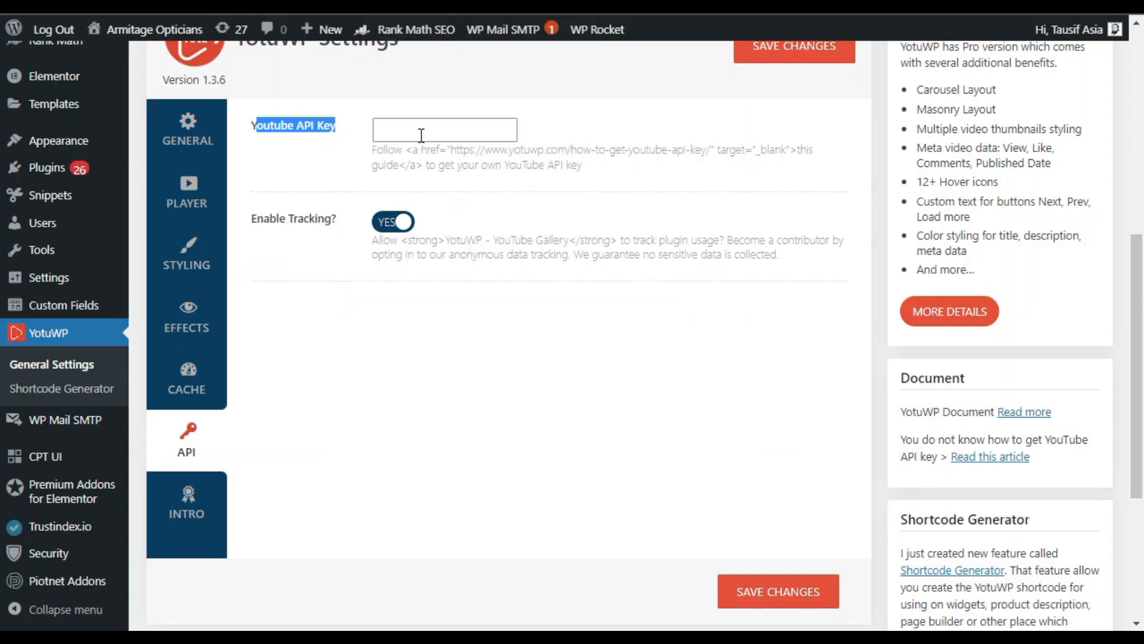
{"action": "left_click", "coordinate": [411, 123]}
{"action": "key", "text": "ctrl+v"}
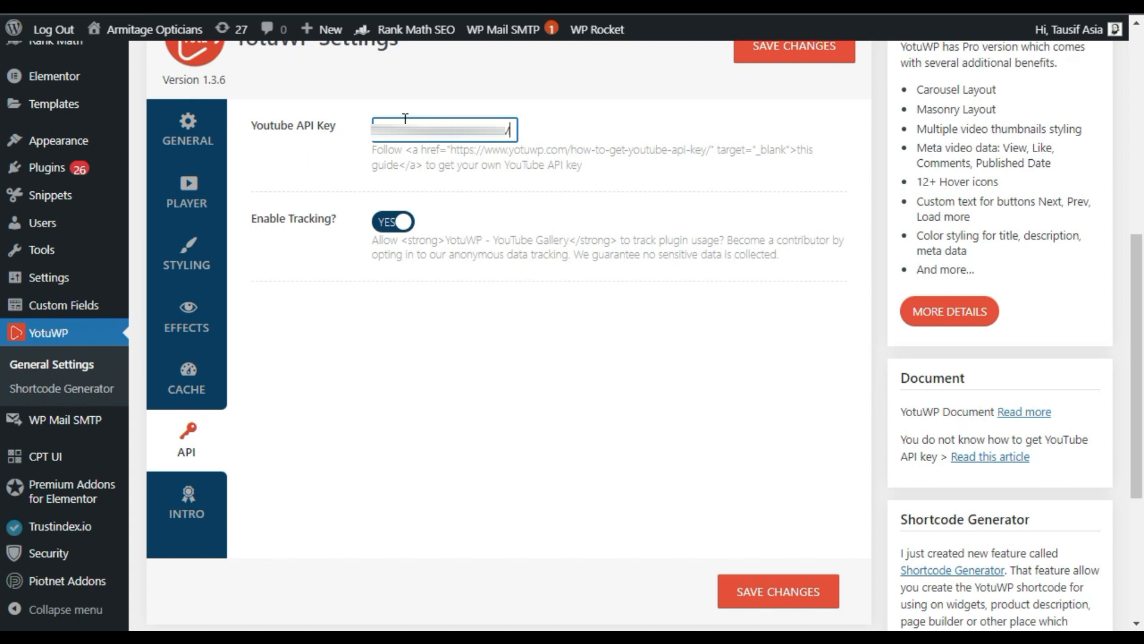
{"action": "left_click", "coordinate": [752, 596]}
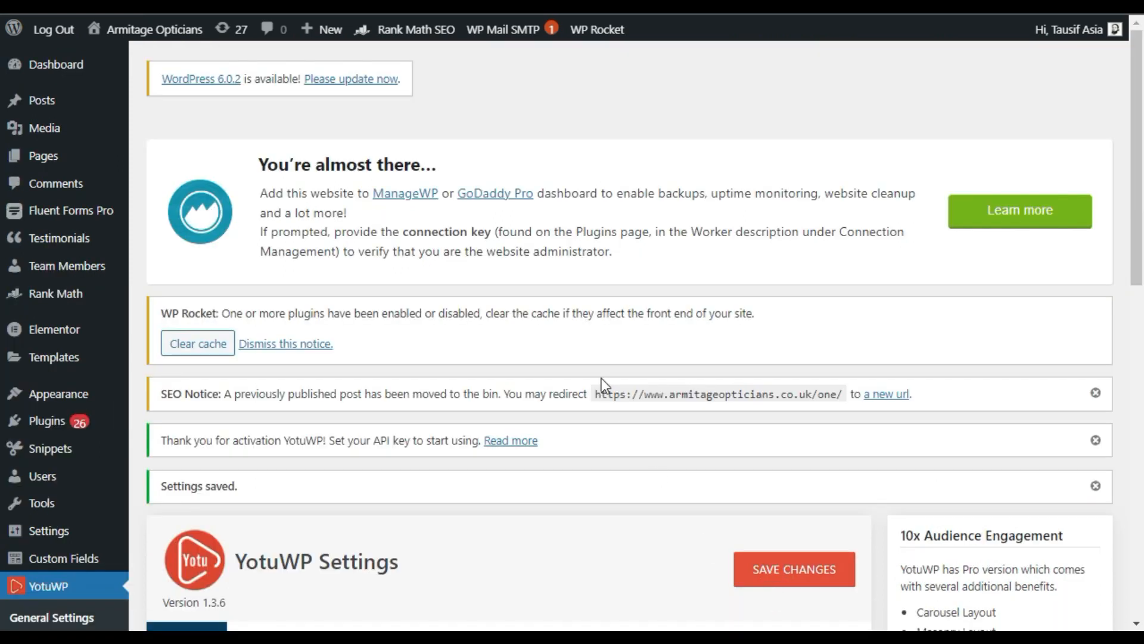
Examine the video layout template choices in YotuWP's general settings, leaving Grid selected
{"action": "scroll", "coordinate": [514, 407], "scroll_direction": "down", "scroll_amount": 1}
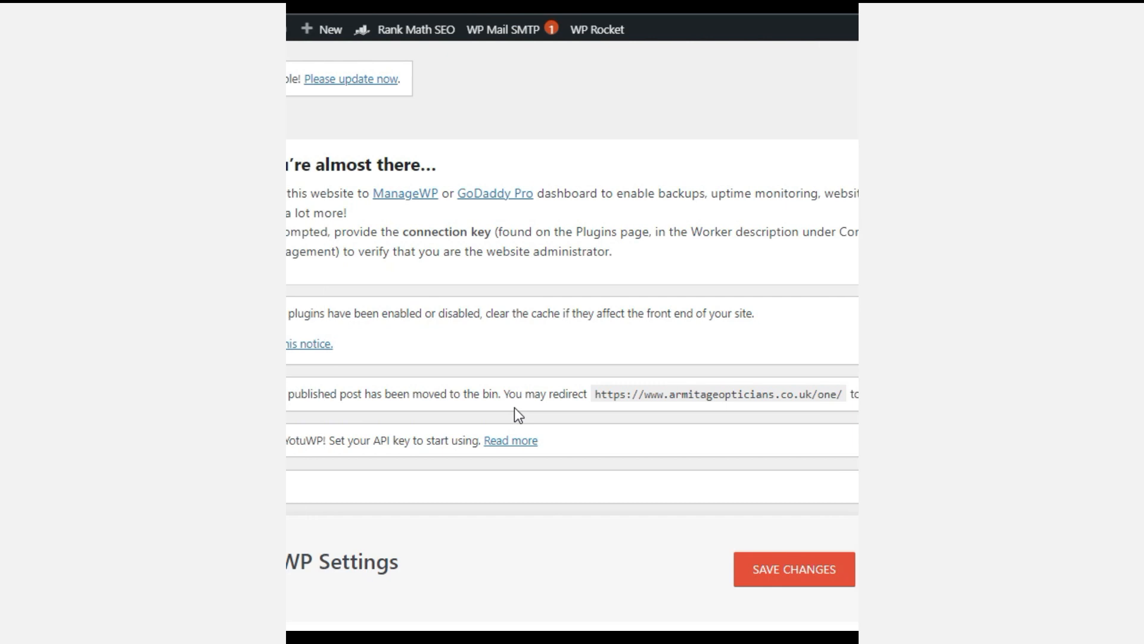
{"action": "scroll", "coordinate": [514, 407], "scroll_direction": "down", "scroll_amount": 1}
{"action": "scroll", "coordinate": [453, 382], "scroll_direction": "down", "scroll_amount": 7}
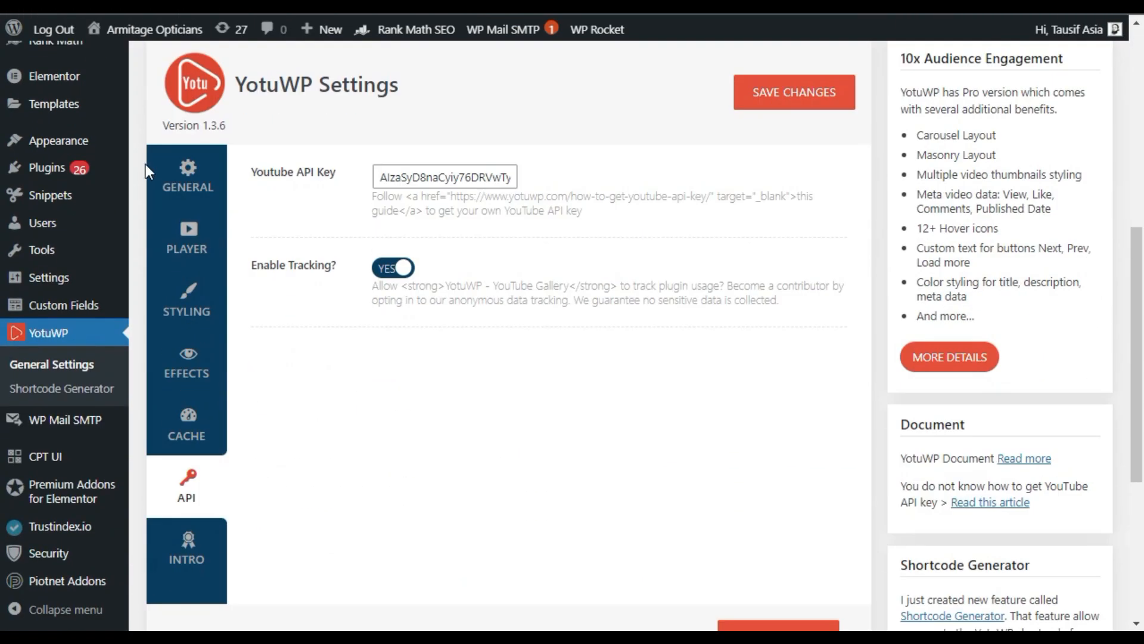
{"action": "left_click", "coordinate": [196, 175]}
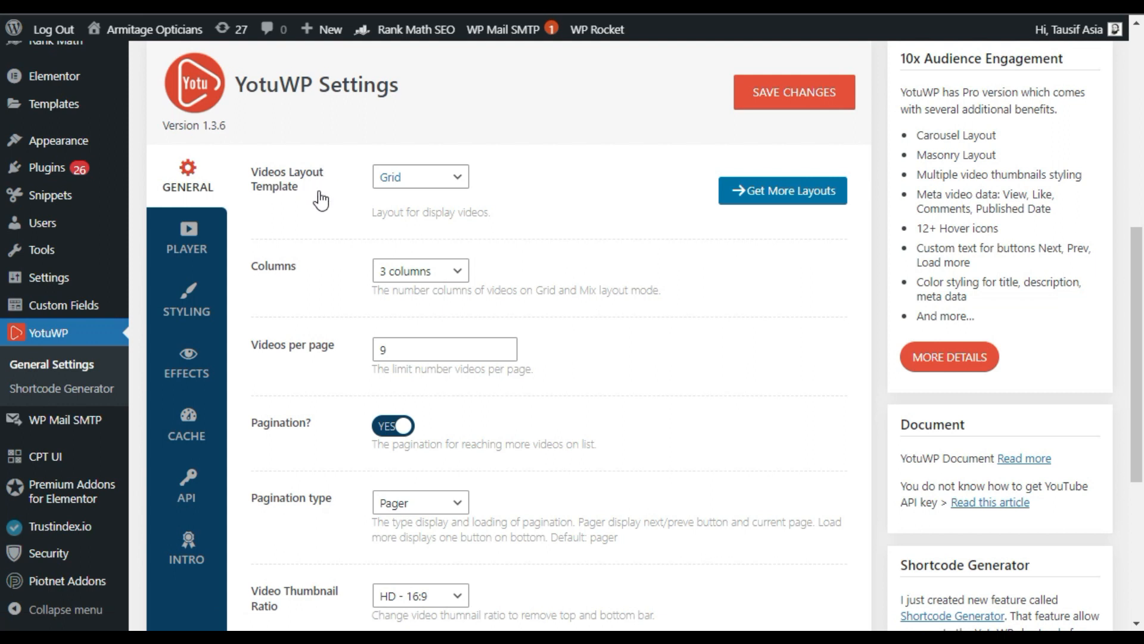
{"action": "left_click", "coordinate": [386, 177]}
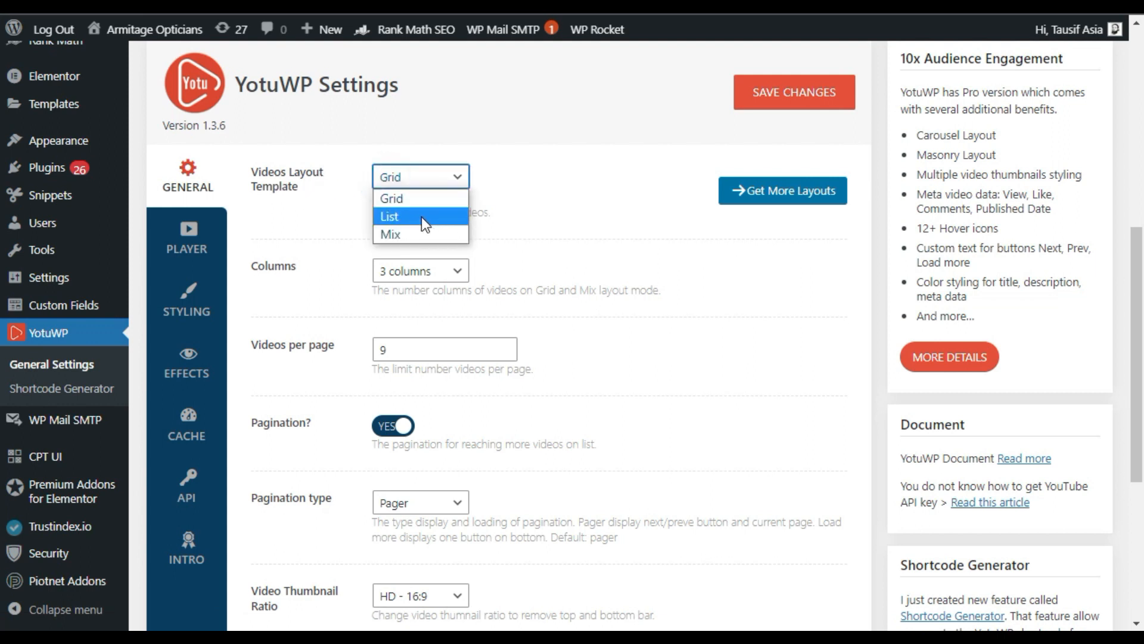
{"action": "left_click", "coordinate": [528, 196]}
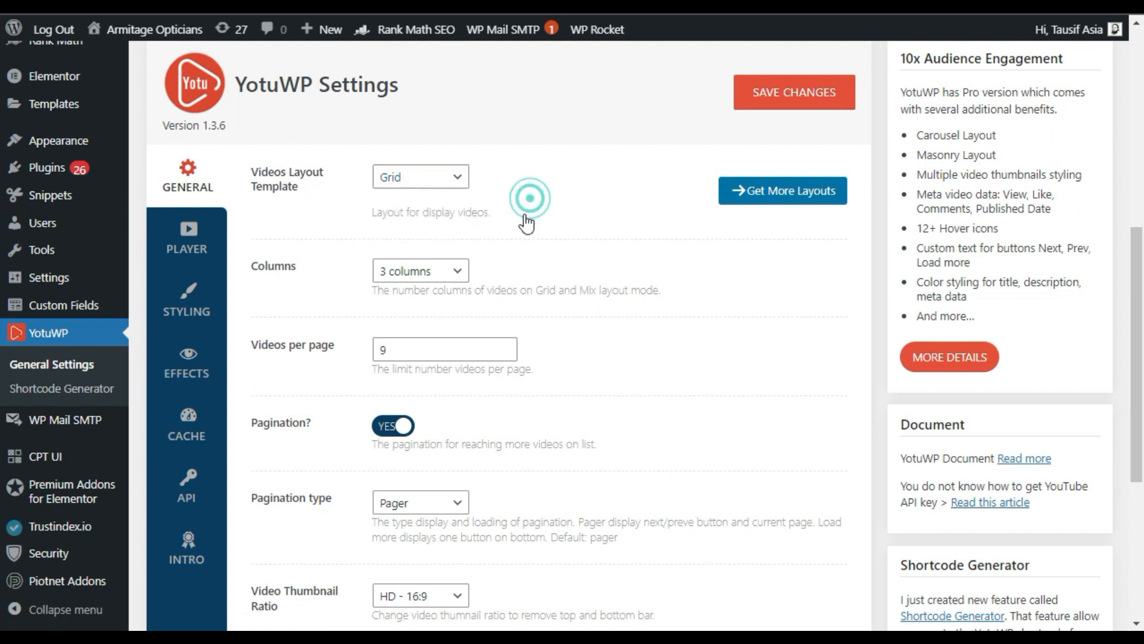
Set the gallery's columns to 4 columns and the videos per page to 12
{"action": "scroll", "coordinate": [417, 179], "scroll_direction": "down", "scroll_amount": 2}
{"action": "left_click", "coordinate": [462, 151]}
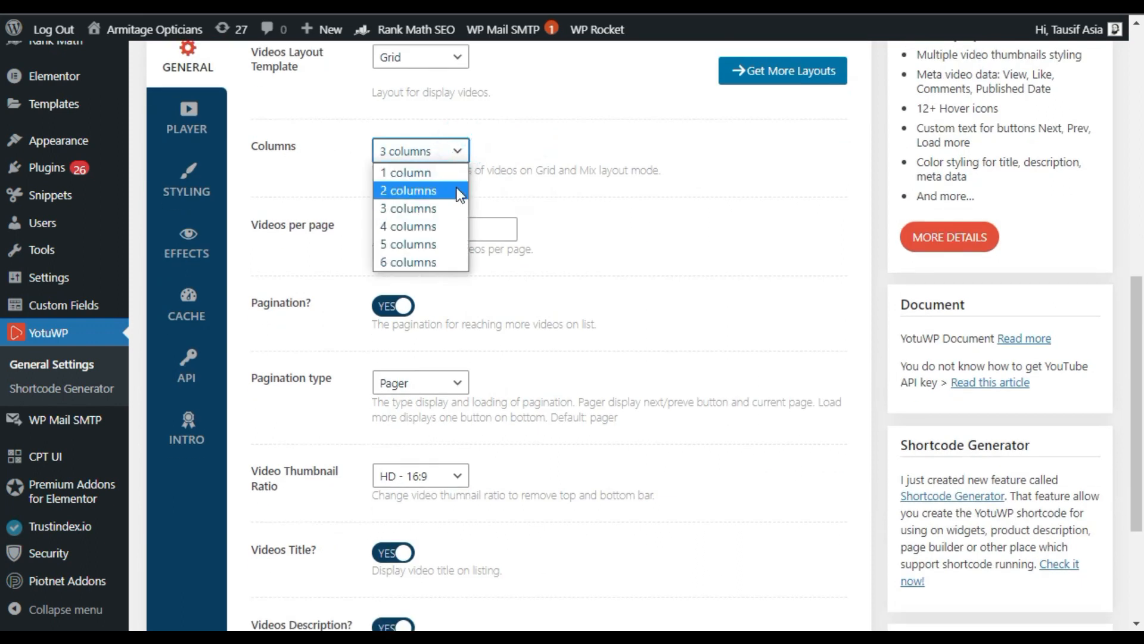
{"action": "left_click", "coordinate": [449, 227]}
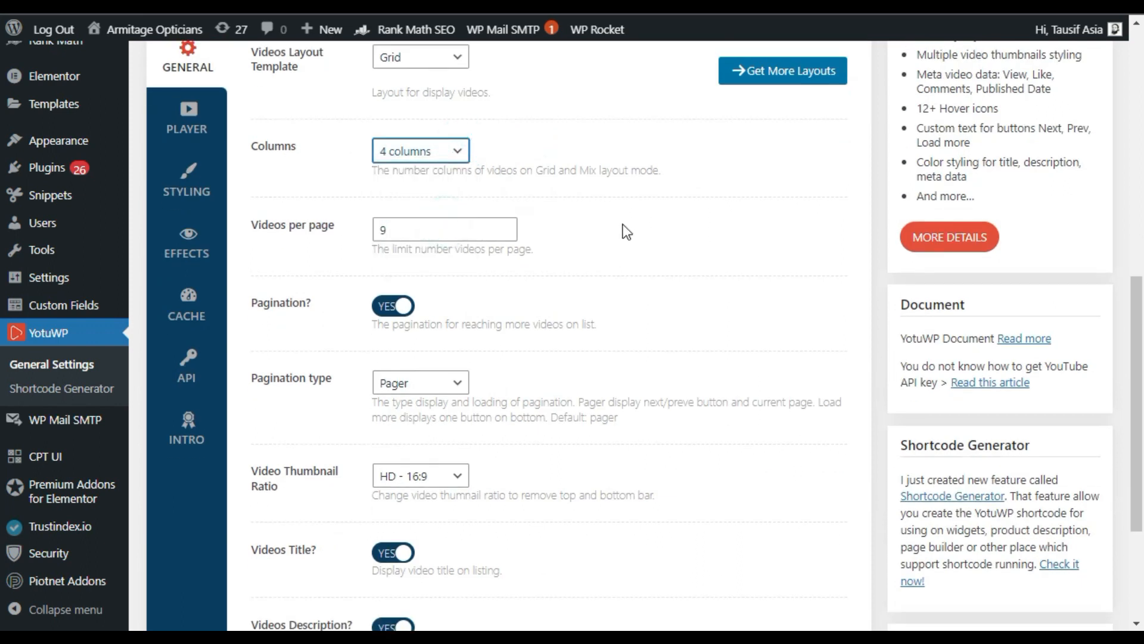
{"action": "scroll", "coordinate": [340, 141], "scroll_direction": "down", "scroll_amount": 2}
{"action": "left_click_drag", "start_coordinate": [294, 107], "coordinate": [368, 112]}
{"action": "left_click", "coordinate": [412, 112]}
{"action": "left_click", "coordinate": [395, 113]}
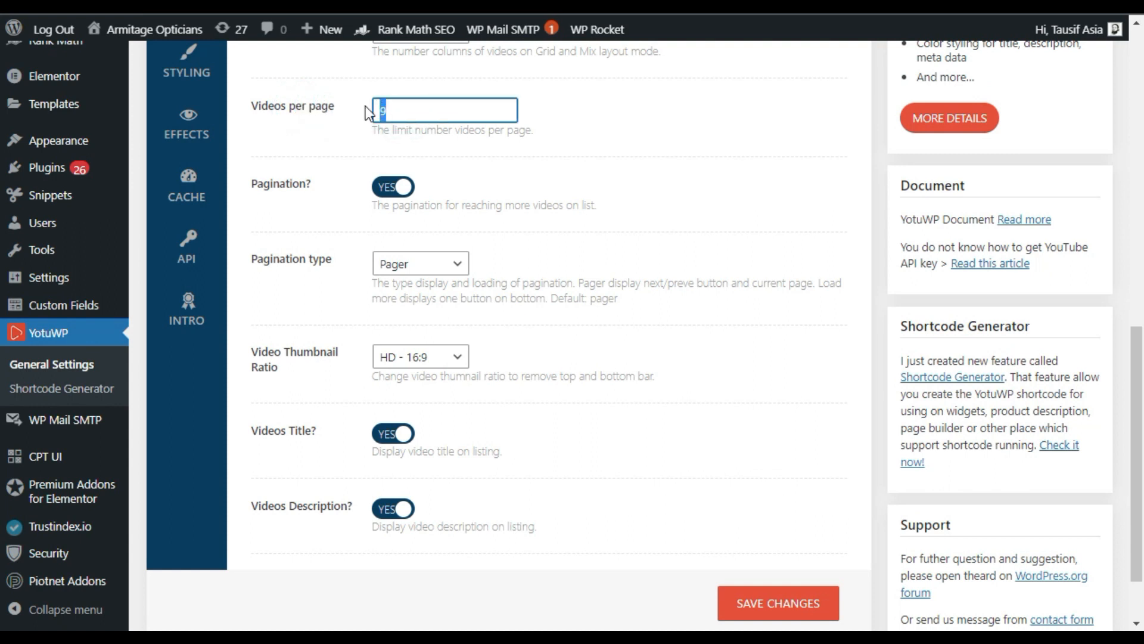
{"action": "type", "text": "12"}
Check the pagination type choices, leave Pager selected, and save the general settings
{"action": "scroll", "coordinate": [551, 234], "scroll_direction": "down", "scroll_amount": 2}
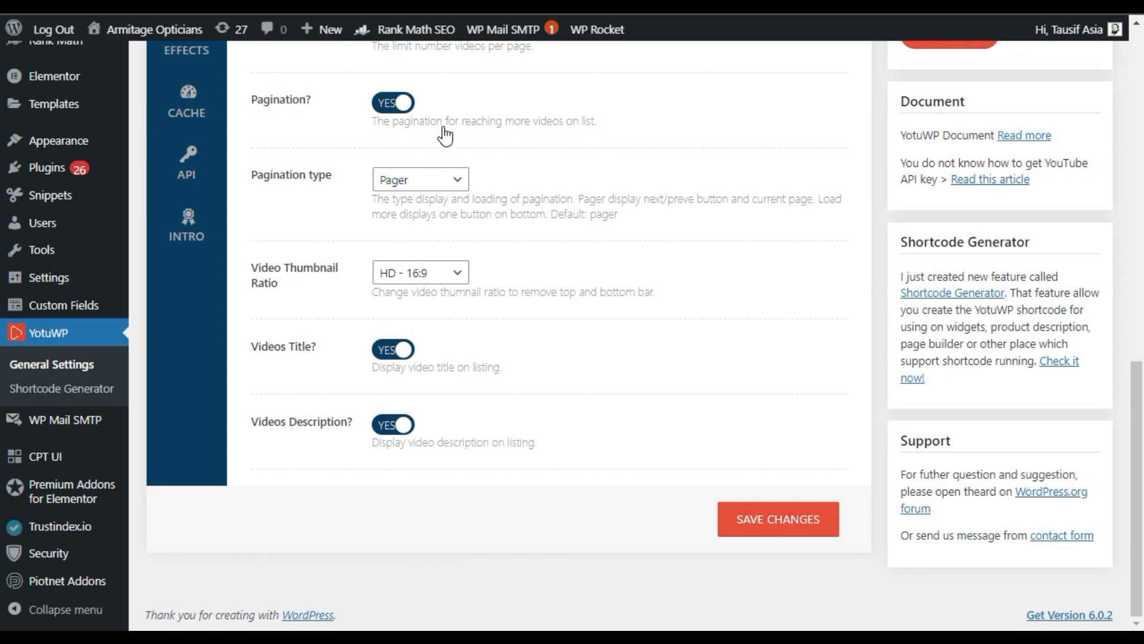
{"action": "left_click", "coordinate": [417, 179]}
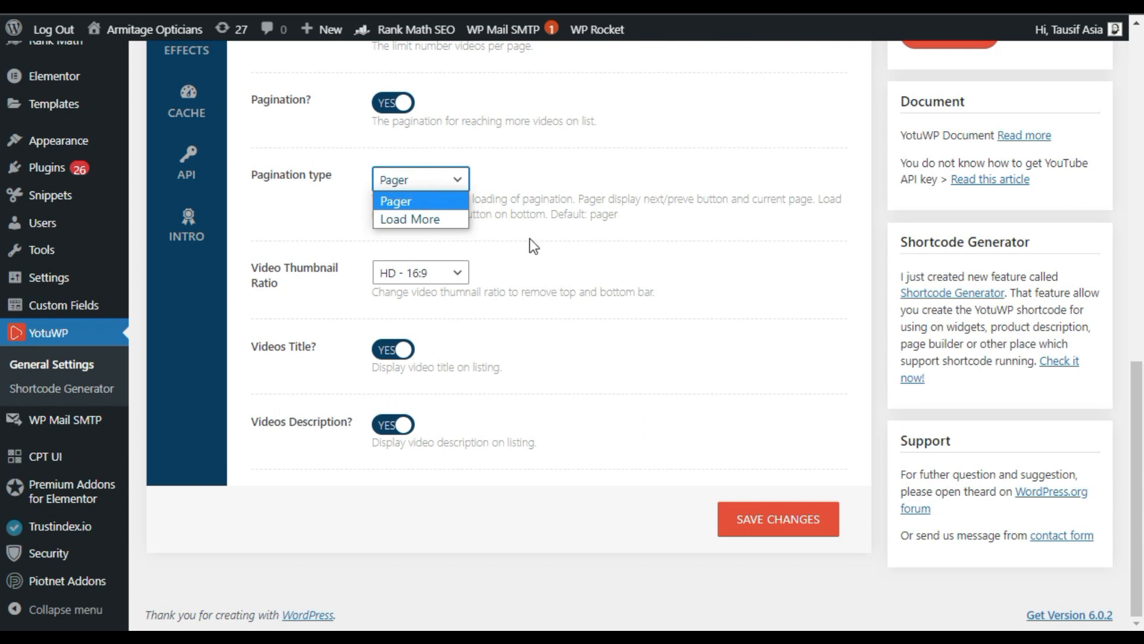
{"action": "left_click", "coordinate": [539, 251]}
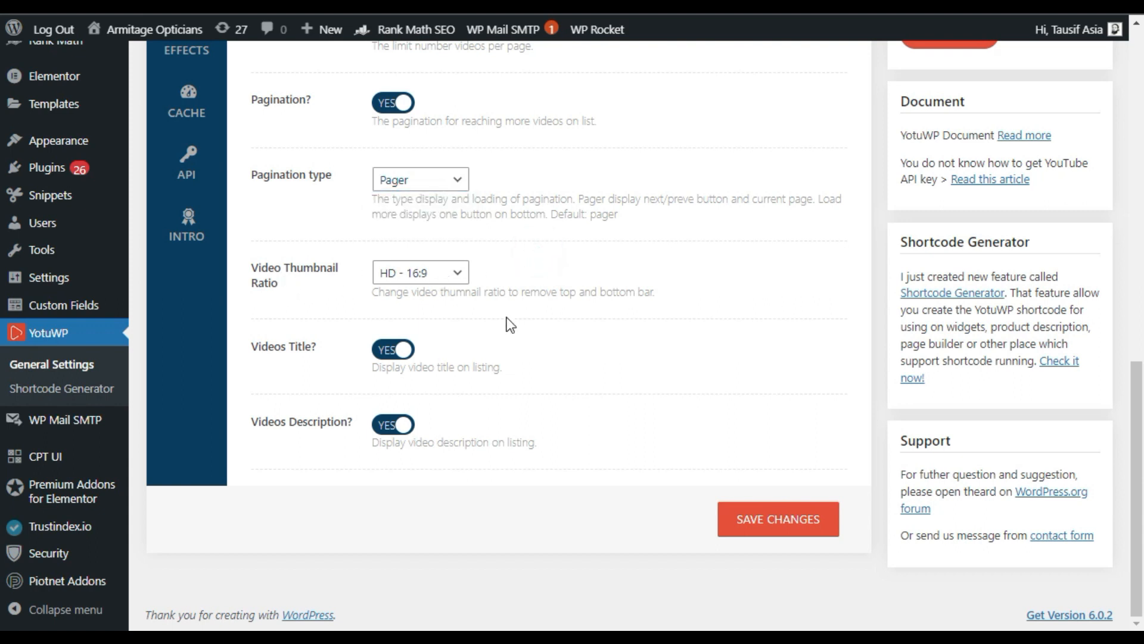
{"action": "left_click", "coordinate": [721, 521]}
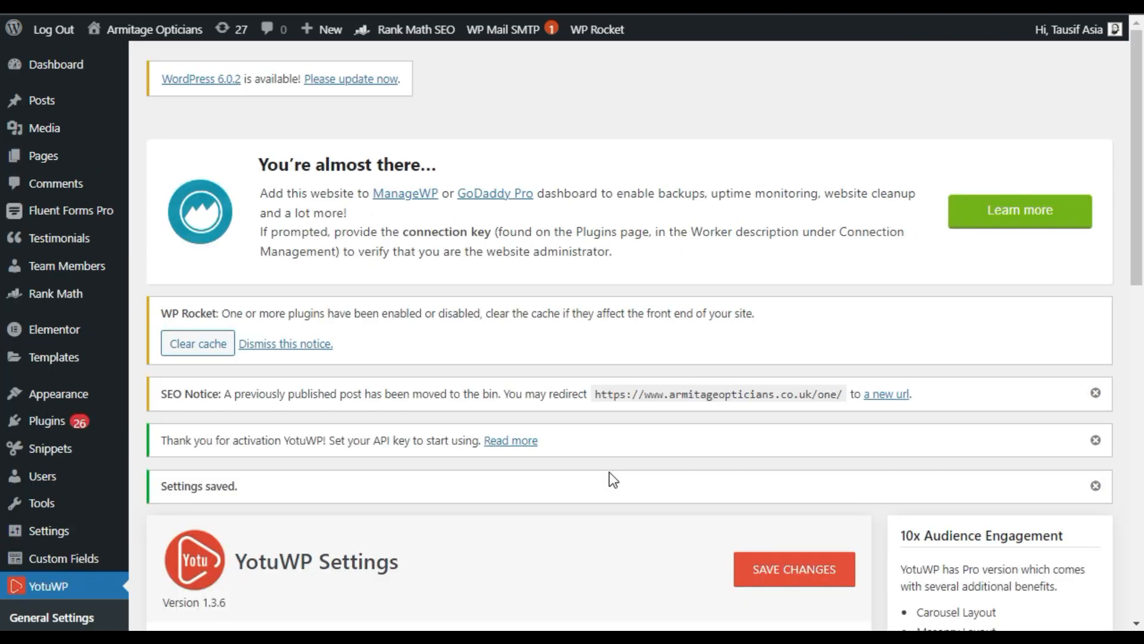
In the Player settings, keep the player mode at Large and set the player width to 800
{"action": "scroll", "coordinate": [562, 342], "scroll_direction": "down", "scroll_amount": 5}
{"action": "left_click", "coordinate": [189, 357]}
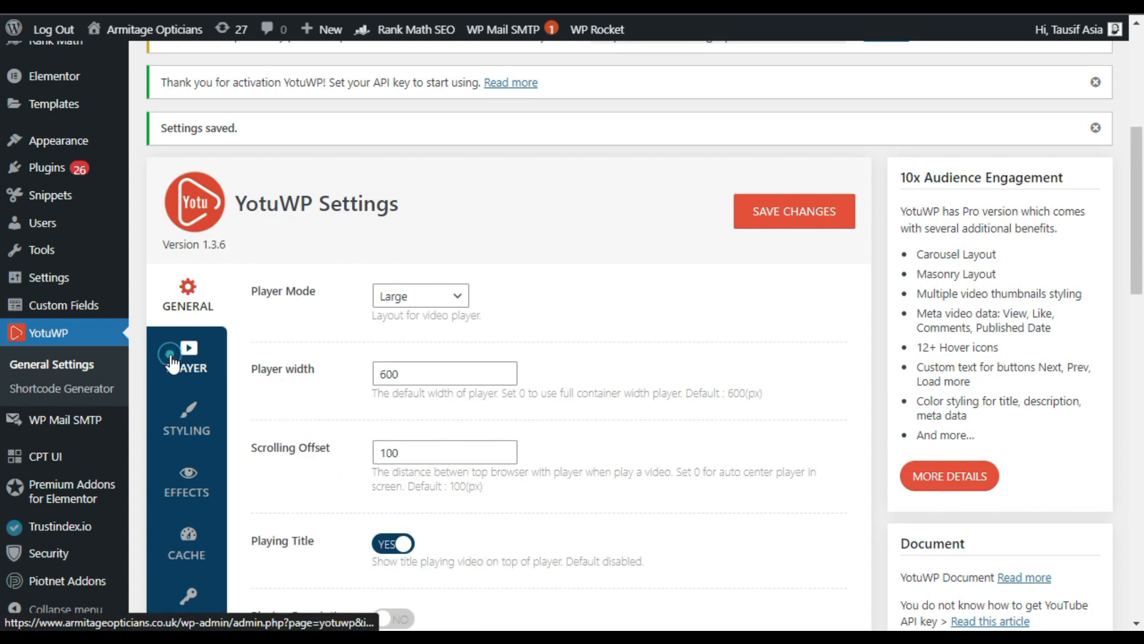
{"action": "left_click", "coordinate": [456, 295]}
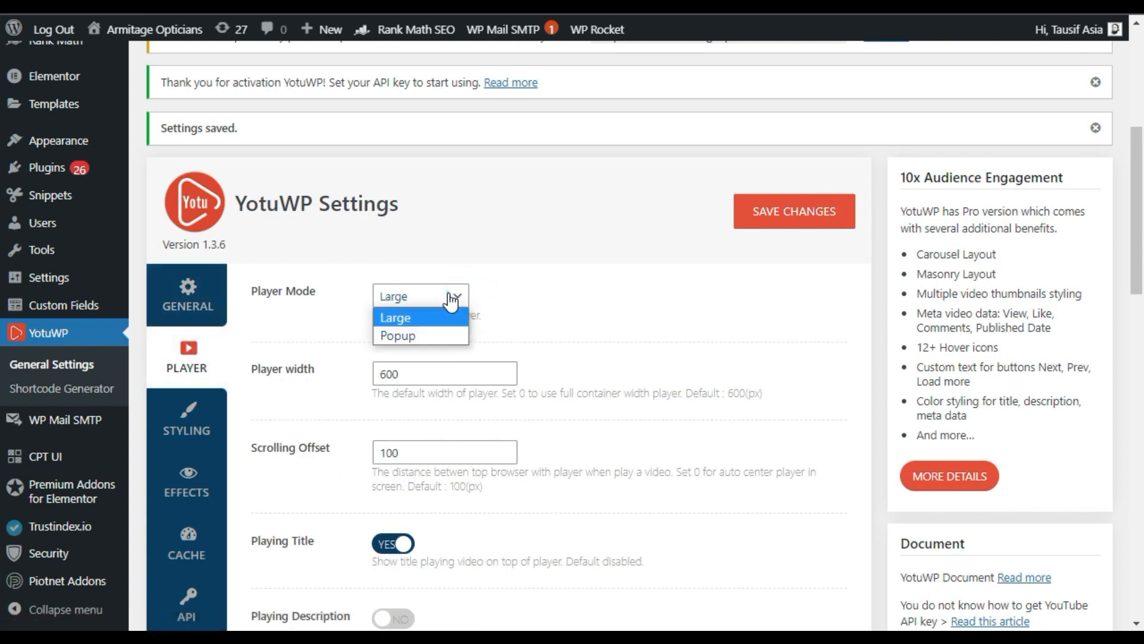
{"action": "left_click", "coordinate": [568, 332]}
{"action": "scroll", "coordinate": [560, 334], "scroll_direction": "down", "scroll_amount": 2}
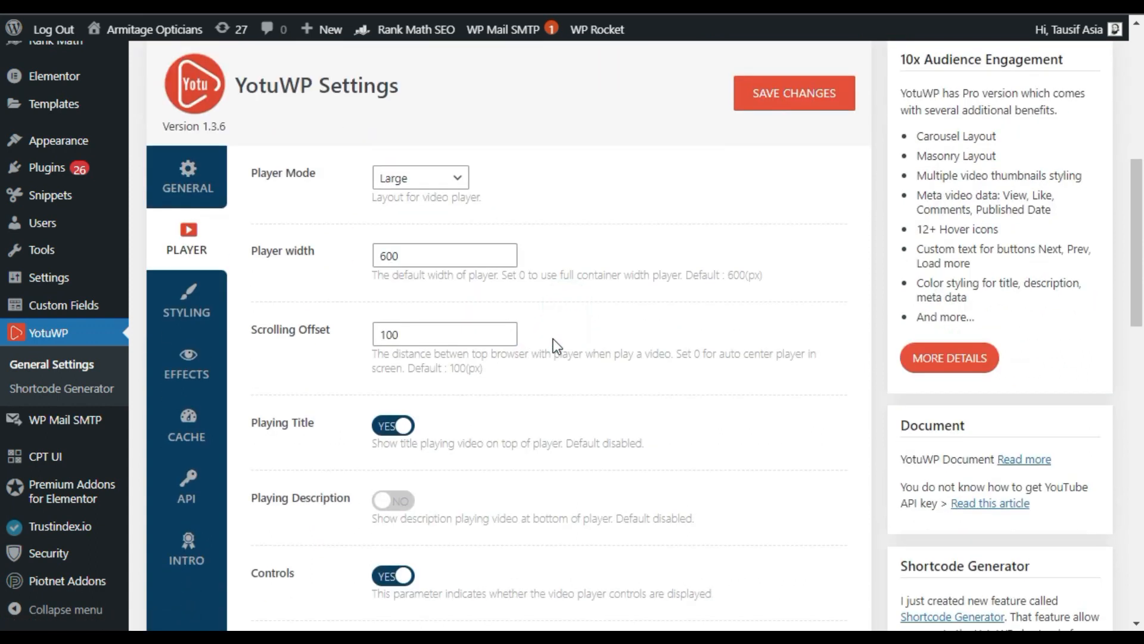
{"action": "left_click", "coordinate": [403, 176]}
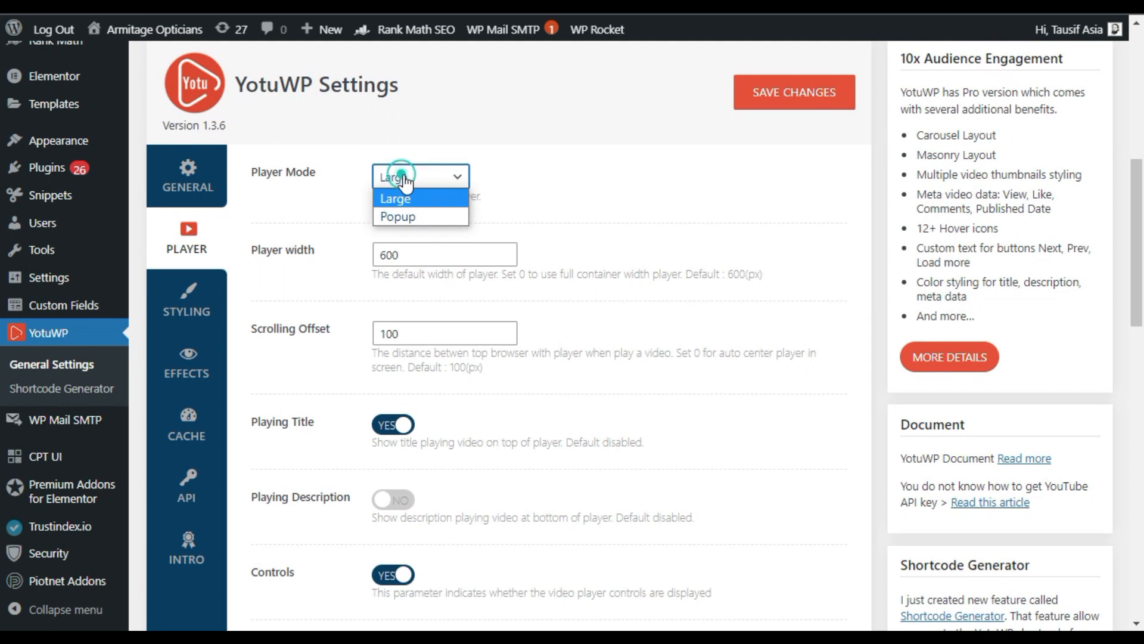
{"action": "left_click", "coordinate": [642, 257]}
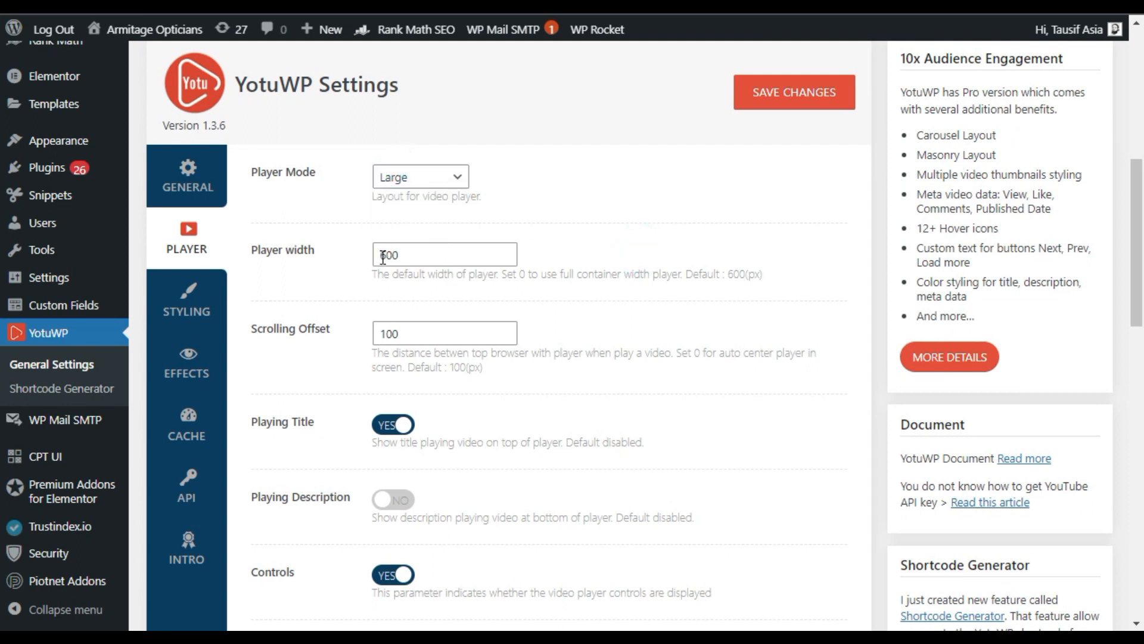
{"action": "left_click_drag", "start_coordinate": [388, 255], "coordinate": [384, 255]}
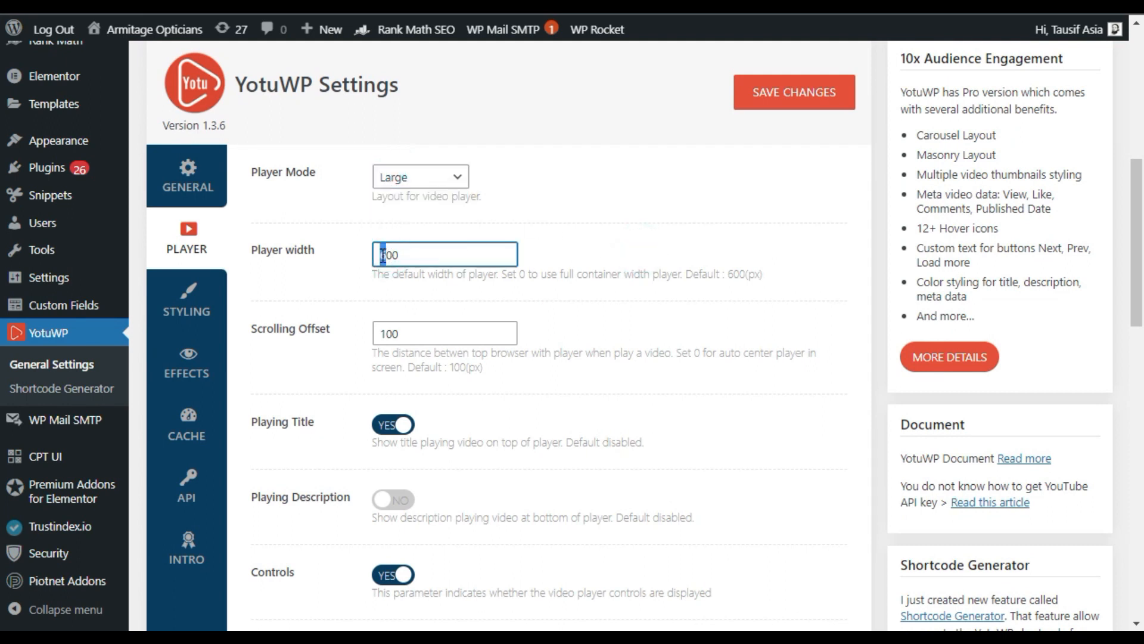
{"action": "left_click", "coordinate": [635, 313]}
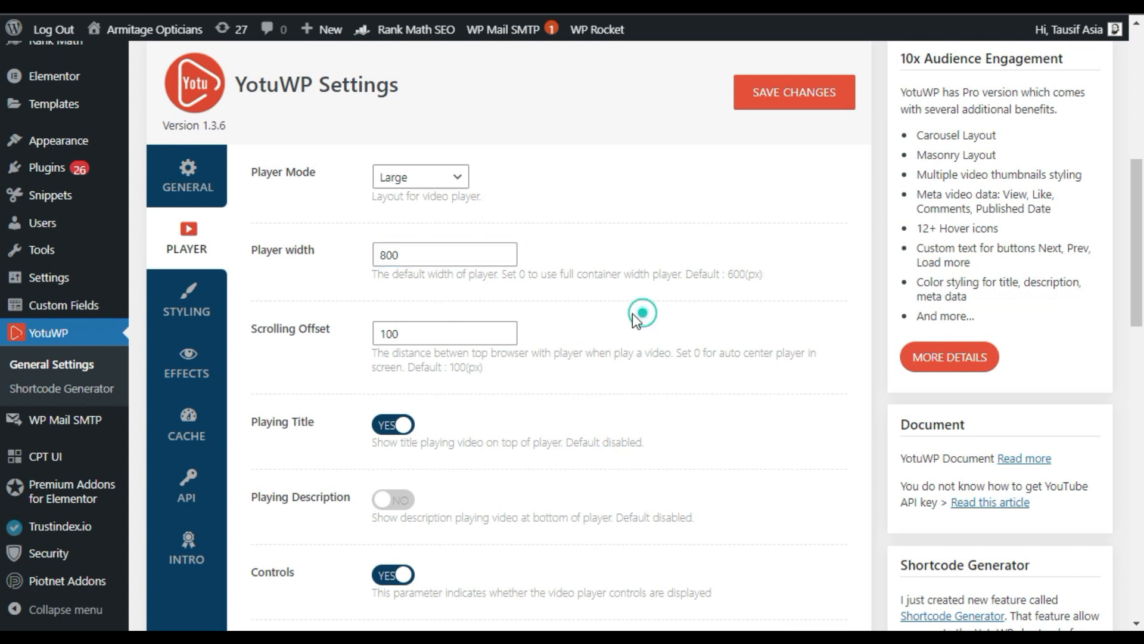
Review the playing title, description and playback options in the Player settings and turn off Related Videos
{"action": "scroll", "coordinate": [527, 381], "scroll_direction": "down", "scroll_amount": 2}
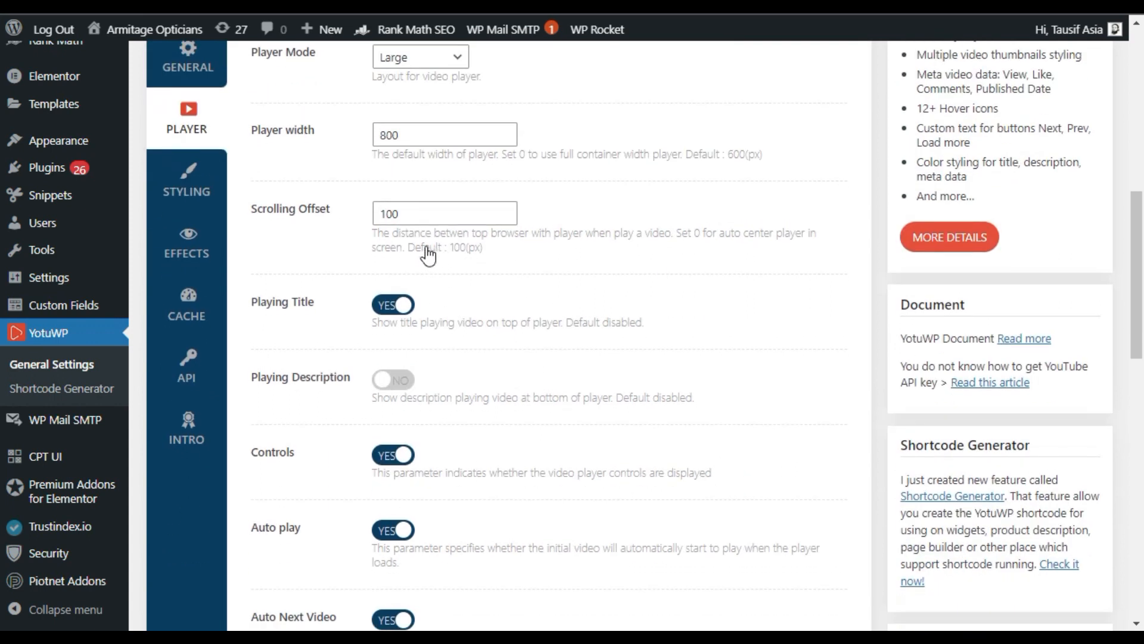
{"action": "scroll", "coordinate": [541, 387], "scroll_direction": "down", "scroll_amount": 2}
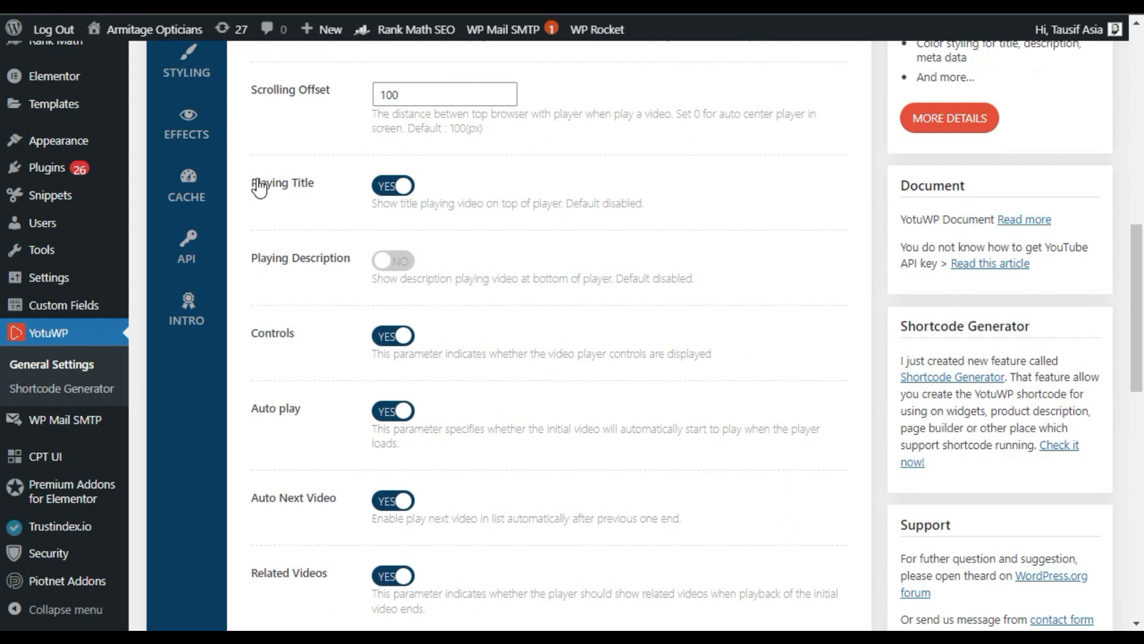
{"action": "left_click_drag", "start_coordinate": [258, 186], "coordinate": [343, 184]}
{"action": "left_click_drag", "start_coordinate": [271, 259], "coordinate": [331, 260]}
{"action": "scroll", "coordinate": [489, 303], "scroll_direction": "down", "scroll_amount": 2}
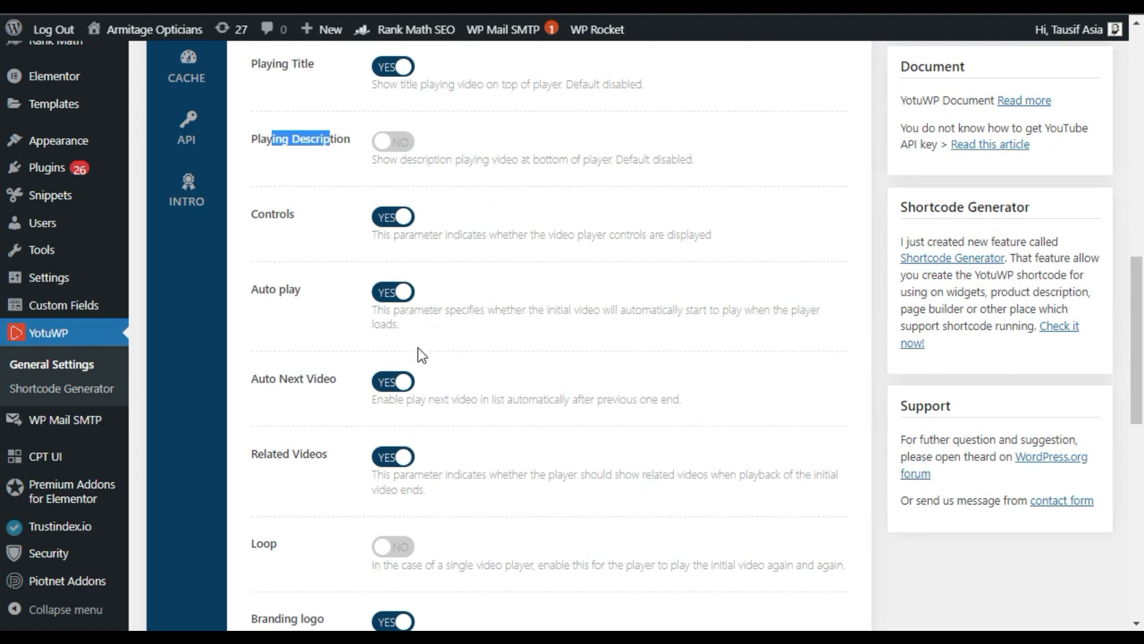
{"action": "scroll", "coordinate": [276, 384], "scroll_direction": "down", "scroll_amount": 2}
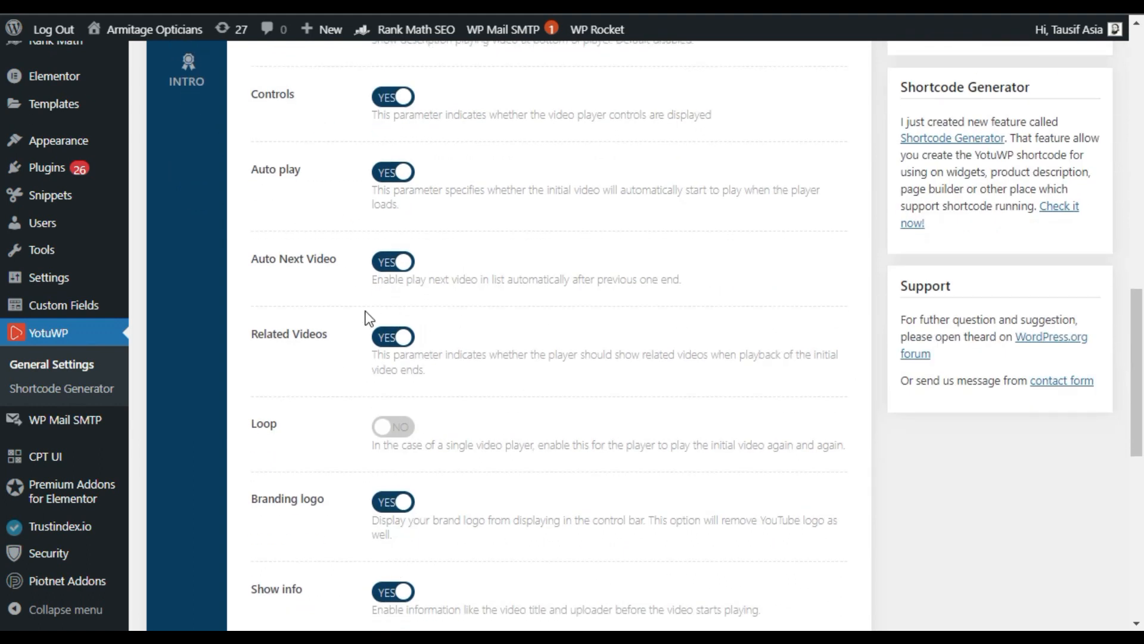
{"action": "scroll", "coordinate": [325, 268], "scroll_direction": "down", "scroll_amount": 2}
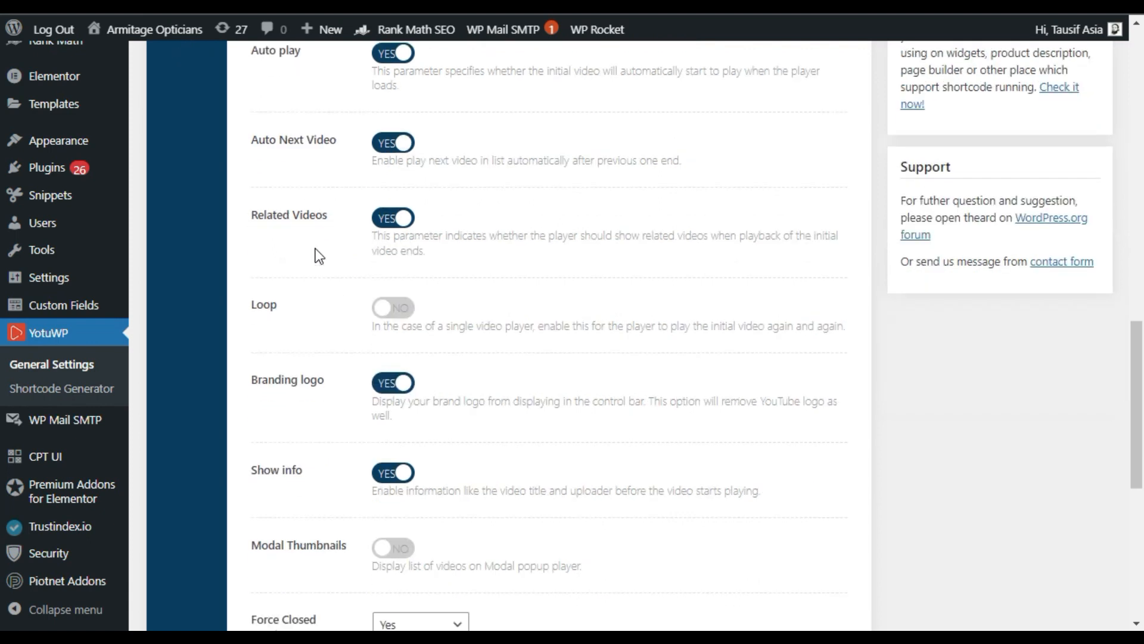
{"action": "left_click", "coordinate": [399, 219]}
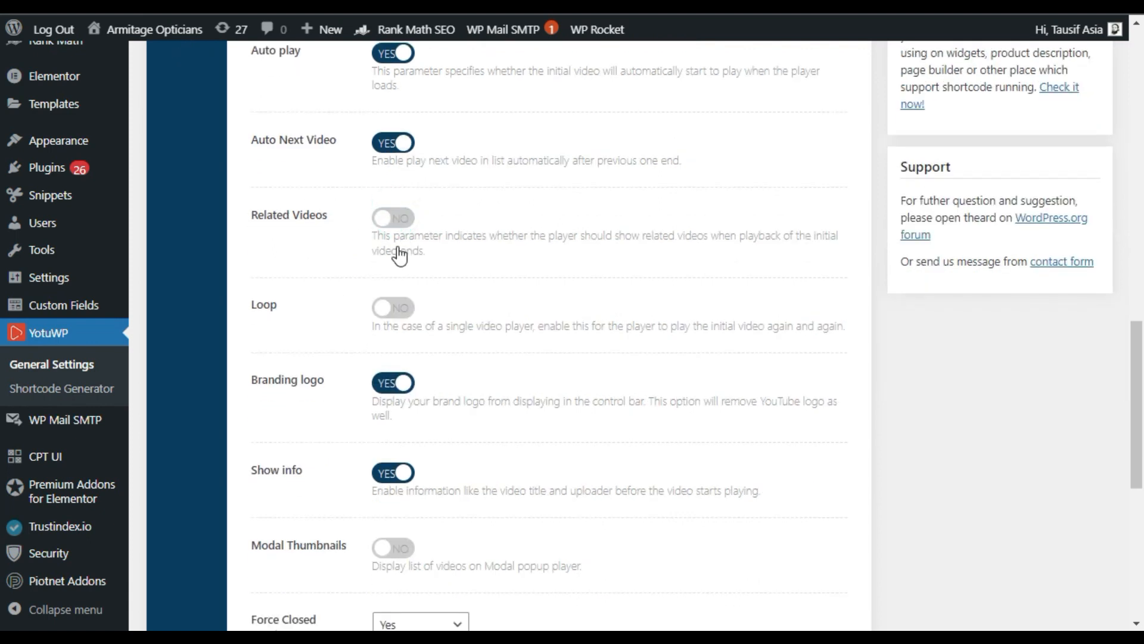
{"action": "triple_click", "coordinate": [447, 255]}
{"action": "left_click", "coordinate": [391, 219]}
{"action": "left_click", "coordinate": [390, 220]}
Review the remaining player options, from Loop to the captions language, and save the player settings
{"action": "scroll", "coordinate": [406, 239], "scroll_direction": "down", "scroll_amount": 2}
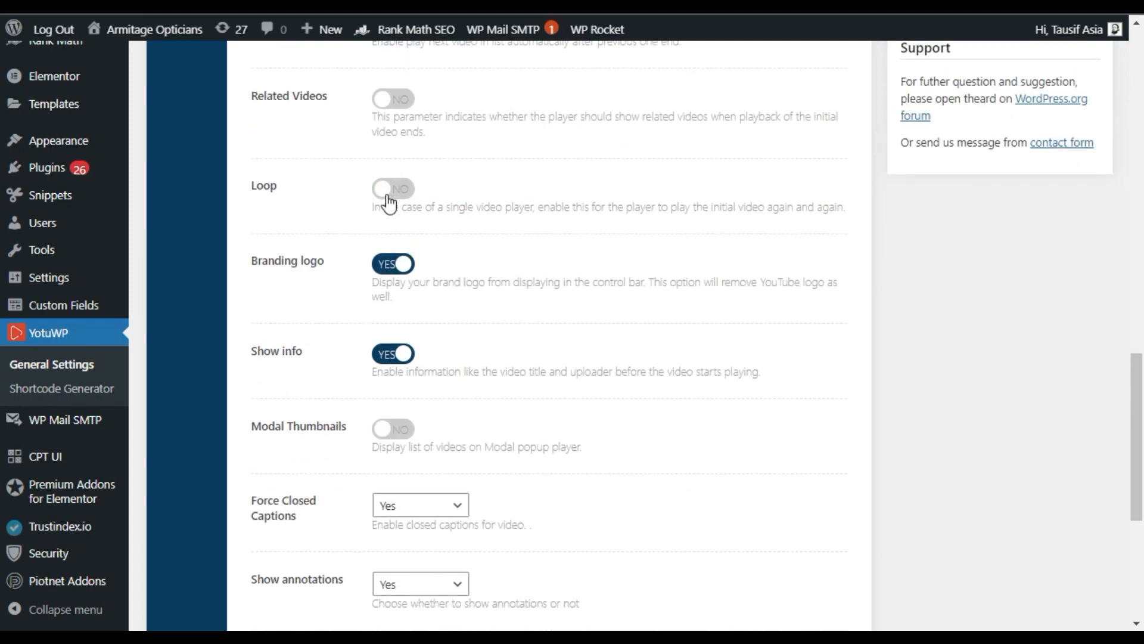
{"action": "scroll", "coordinate": [381, 322], "scroll_direction": "down", "scroll_amount": 2}
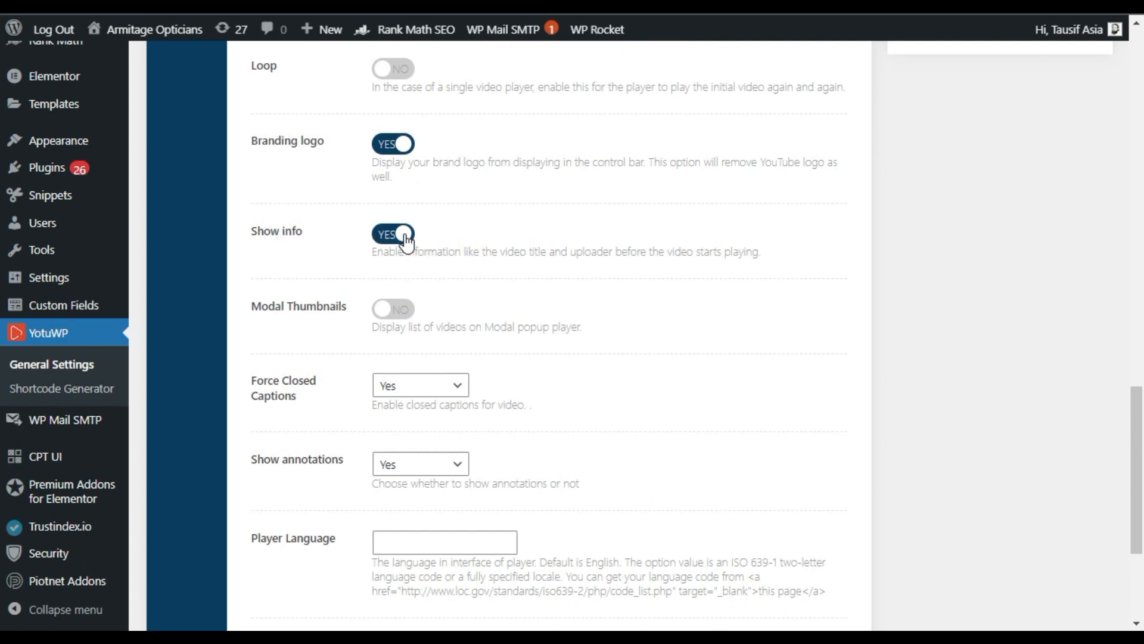
{"action": "scroll", "coordinate": [534, 328], "scroll_direction": "down", "scroll_amount": 4}
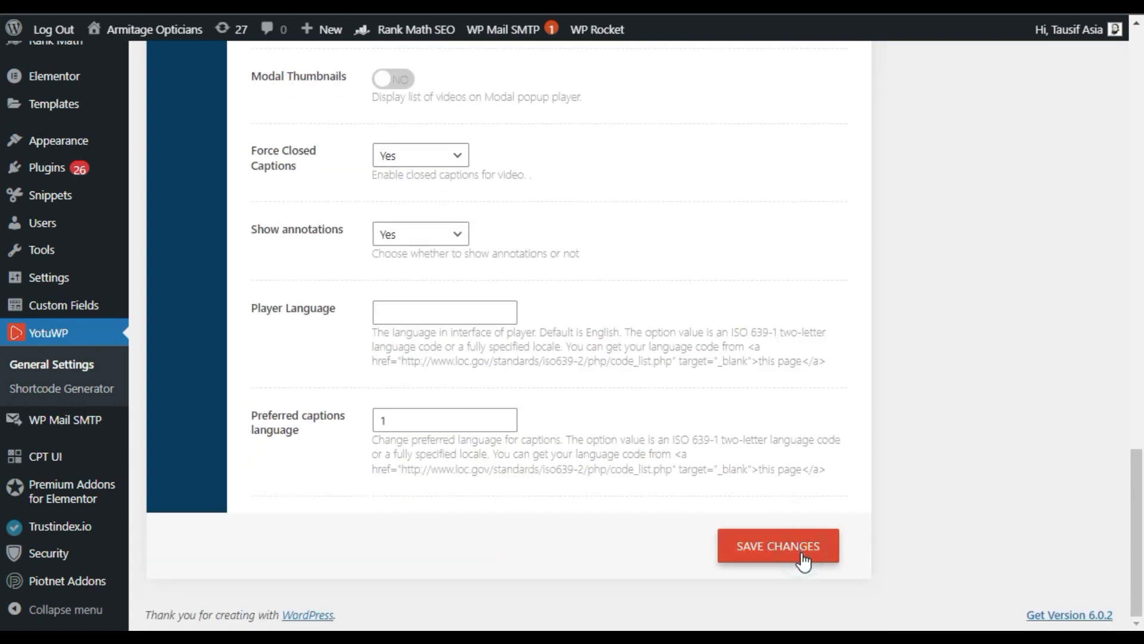
{"action": "left_click", "coordinate": [803, 560]}
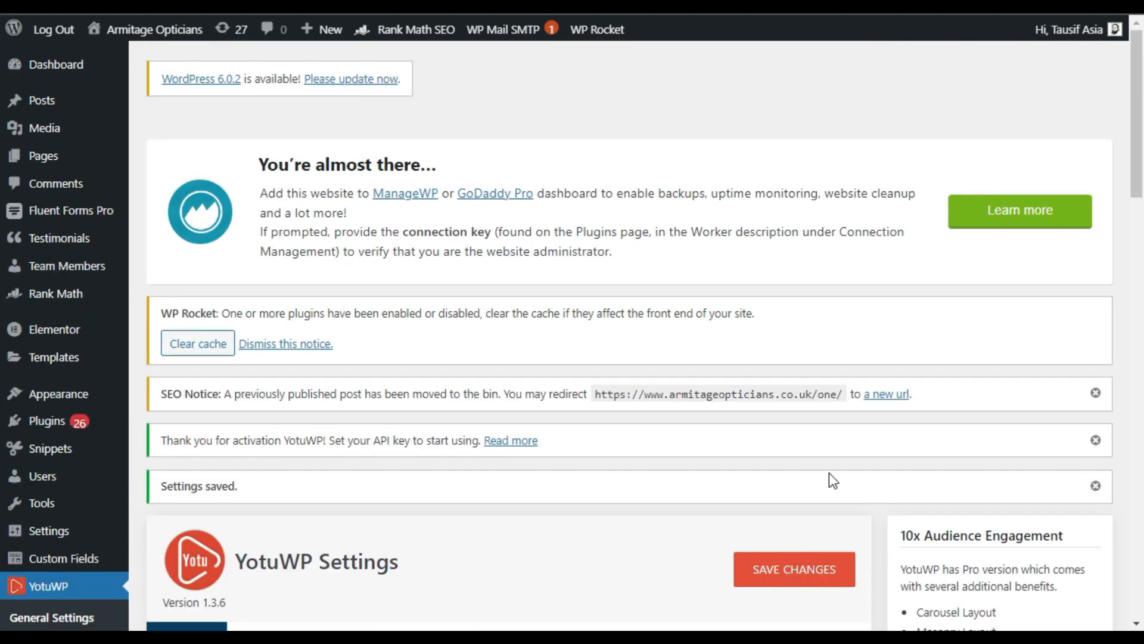
In the Styling settings, compare the video thumbnail styles and select Yabnb - Grid Only
{"action": "scroll", "coordinate": [590, 387], "scroll_direction": "down", "scroll_amount": 6}
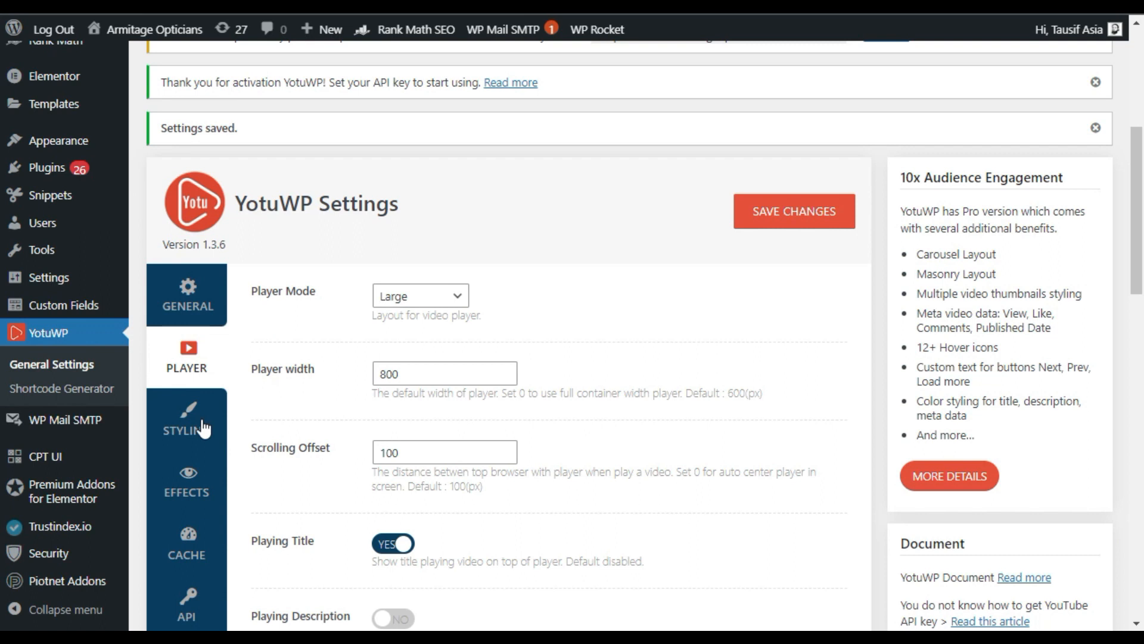
{"action": "left_click", "coordinate": [202, 428]}
{"action": "scroll", "coordinate": [581, 334], "scroll_direction": "down", "scroll_amount": 2}
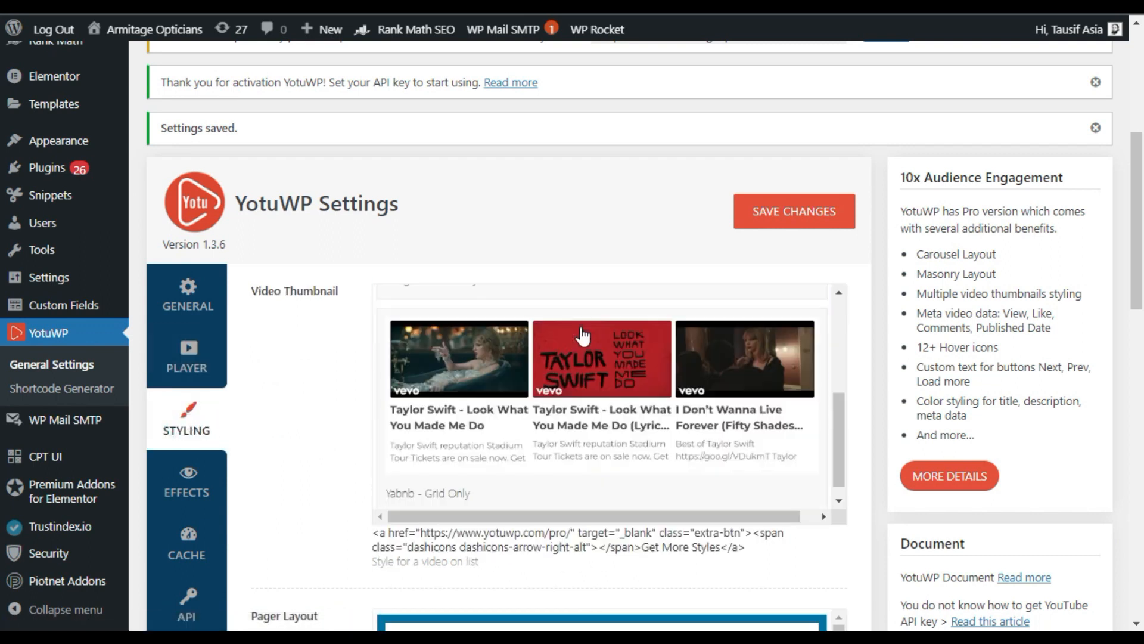
{"action": "scroll", "coordinate": [727, 427], "scroll_direction": "up", "scroll_amount": 5}
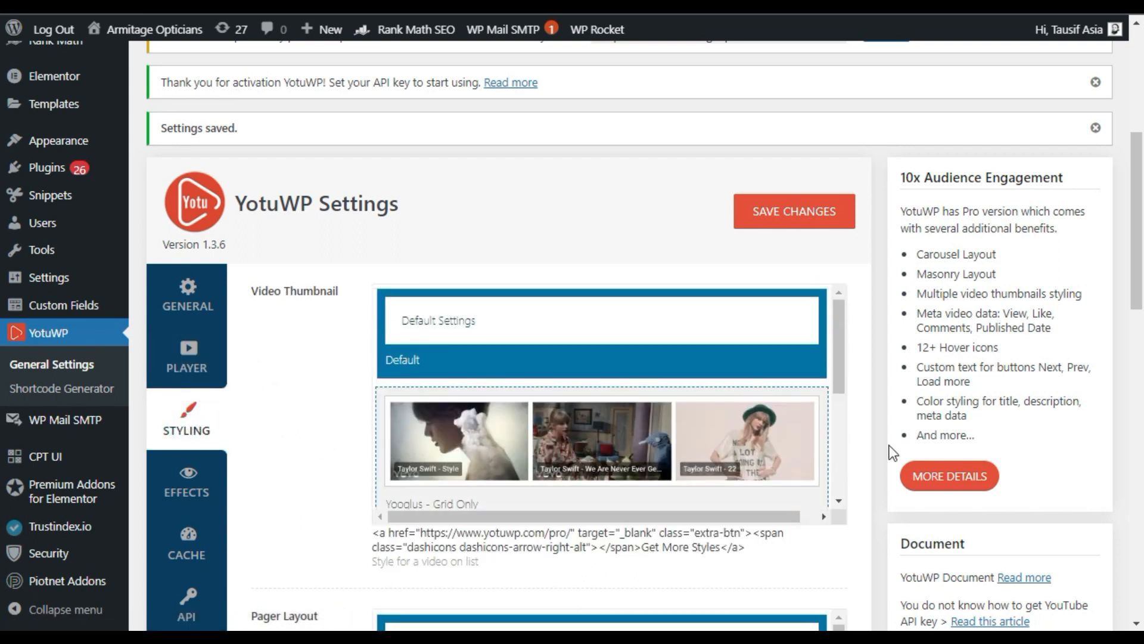
{"action": "scroll", "coordinate": [892, 453], "scroll_direction": "down", "scroll_amount": 2}
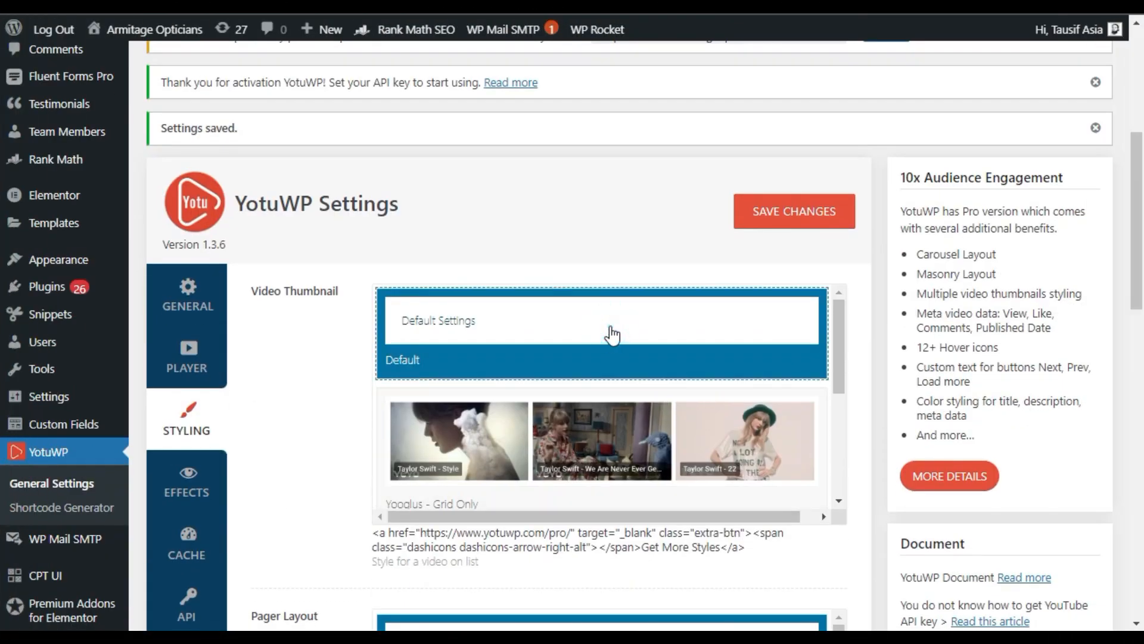
{"action": "scroll", "coordinate": [618, 377], "scroll_direction": "down", "scroll_amount": 2}
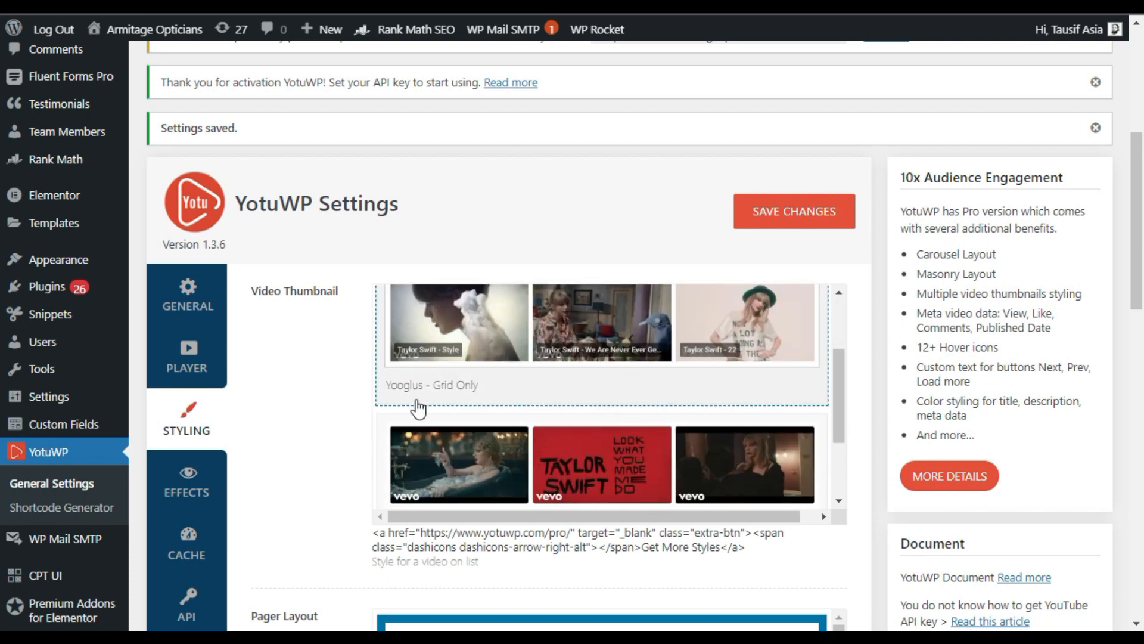
{"action": "scroll", "coordinate": [502, 386], "scroll_direction": "down", "scroll_amount": 2}
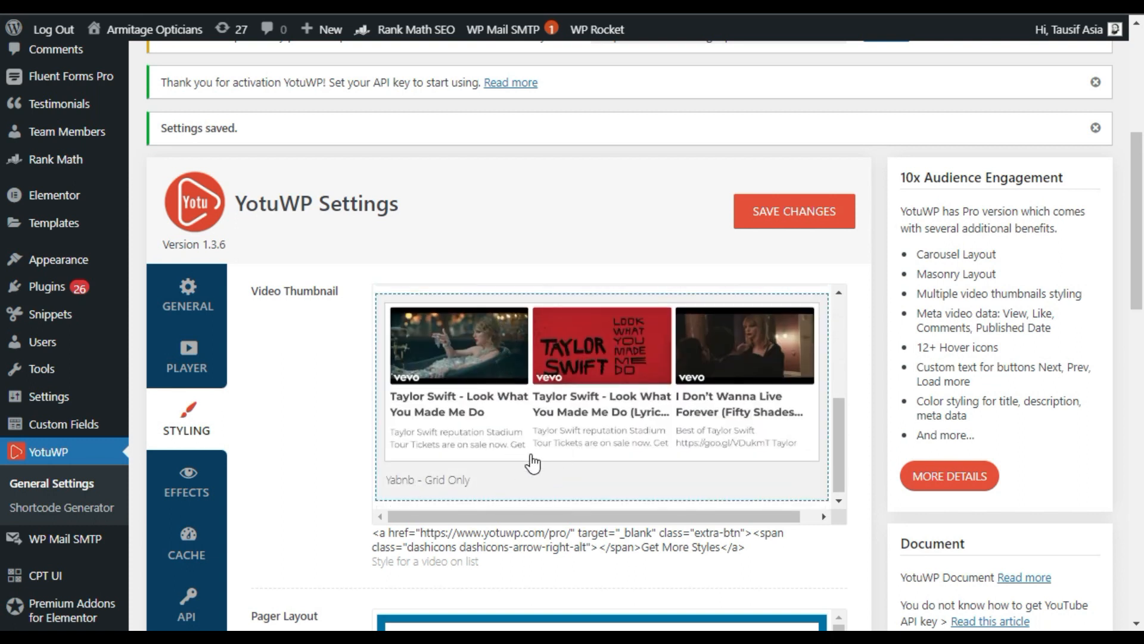
{"action": "scroll", "coordinate": [662, 440], "scroll_direction": "up", "scroll_amount": 3}
{"action": "scroll", "coordinate": [661, 439], "scroll_direction": "down", "scroll_amount": 4}
{"action": "left_click", "coordinate": [502, 411]}
Examine the Pager Layout choices in the Styling settings, leaving Default selected
{"action": "scroll", "coordinate": [238, 363], "scroll_direction": "down", "scroll_amount": 1}
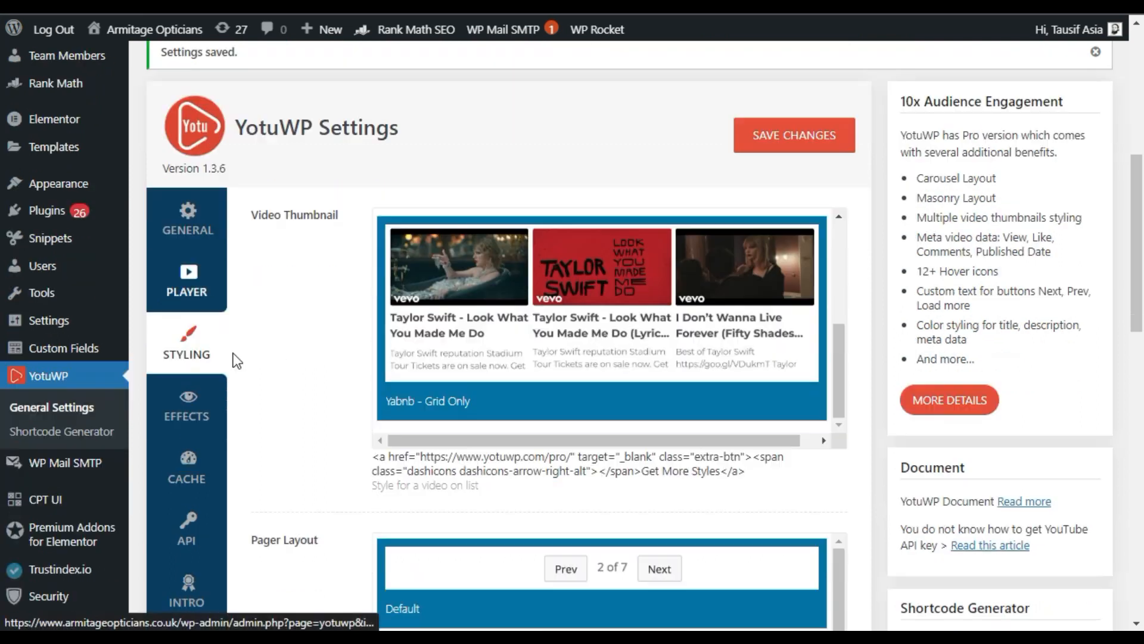
{"action": "scroll", "coordinate": [234, 358], "scroll_direction": "down", "scroll_amount": 4}
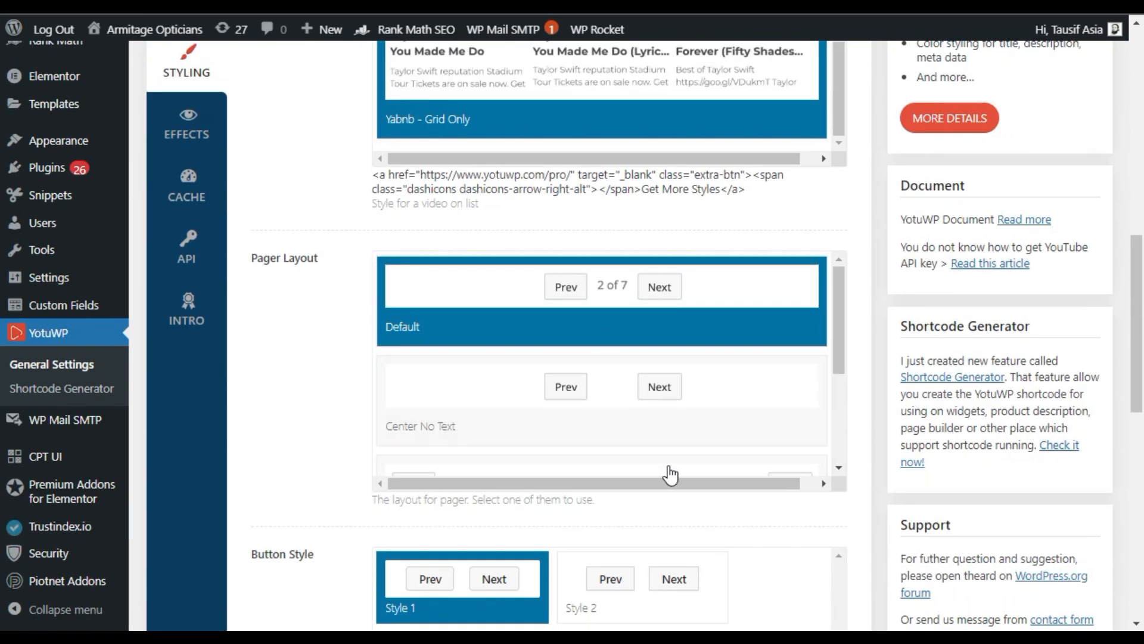
{"action": "scroll", "coordinate": [651, 395], "scroll_direction": "up", "scroll_amount": 2}
{"action": "left_click", "coordinate": [791, 434]}
{"action": "scroll", "coordinate": [674, 485], "scroll_direction": "down", "scroll_amount": 2}
{"action": "scroll", "coordinate": [863, 467], "scroll_direction": "down", "scroll_amount": 2}
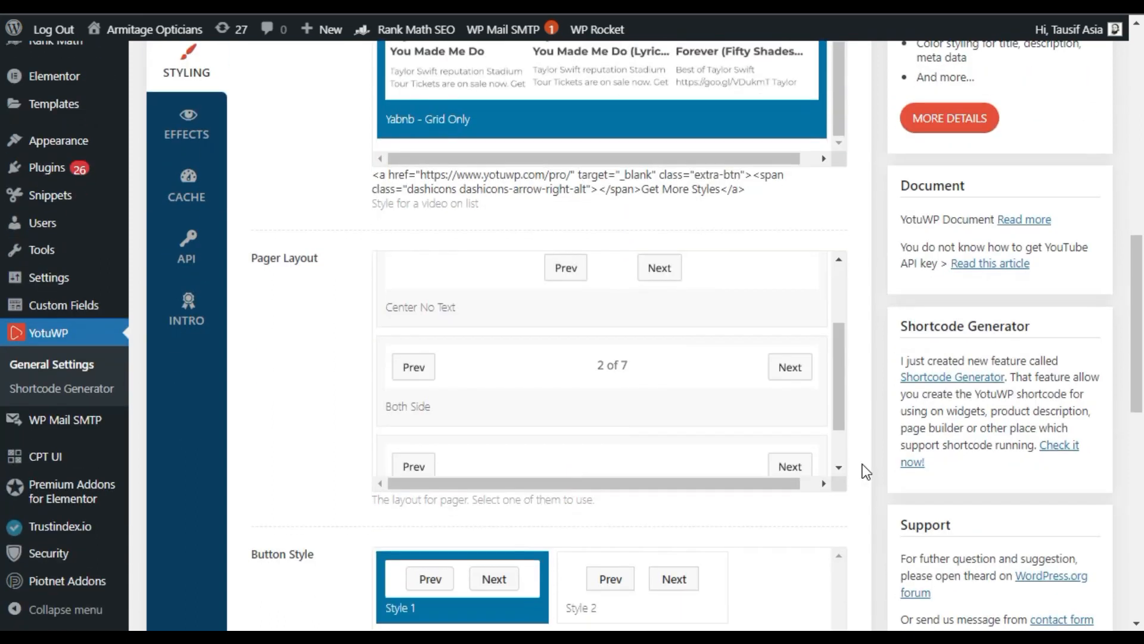
{"action": "scroll", "coordinate": [584, 401], "scroll_direction": "down", "scroll_amount": 1}
{"action": "scroll", "coordinate": [471, 366], "scroll_direction": "down", "scroll_amount": 2}
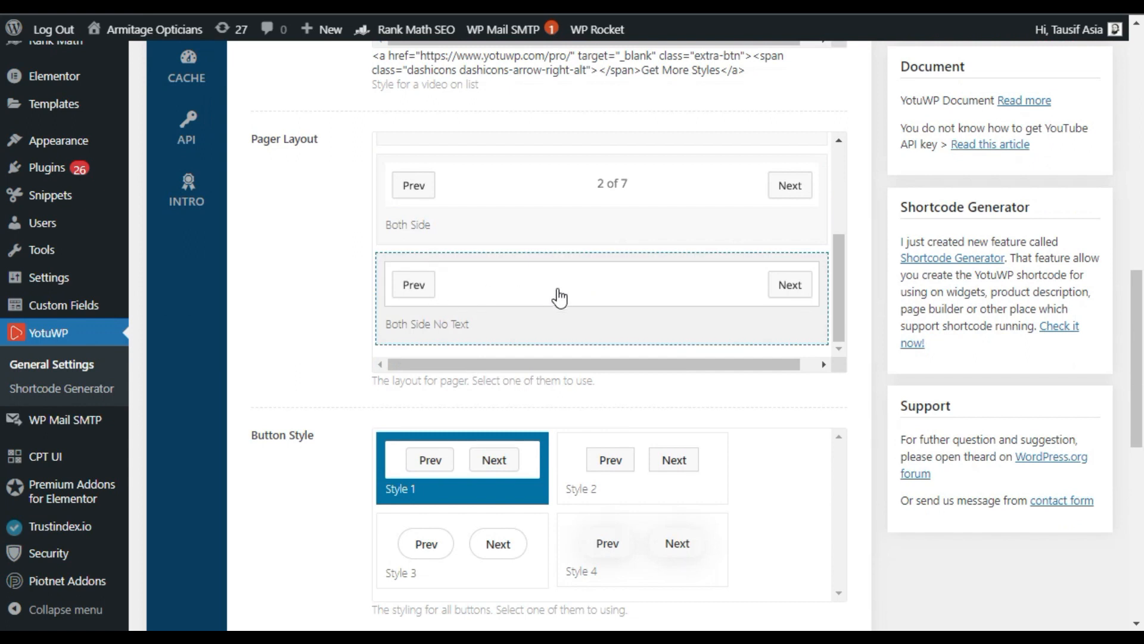
{"action": "scroll", "coordinate": [570, 319], "scroll_direction": "up", "scroll_amount": 7}
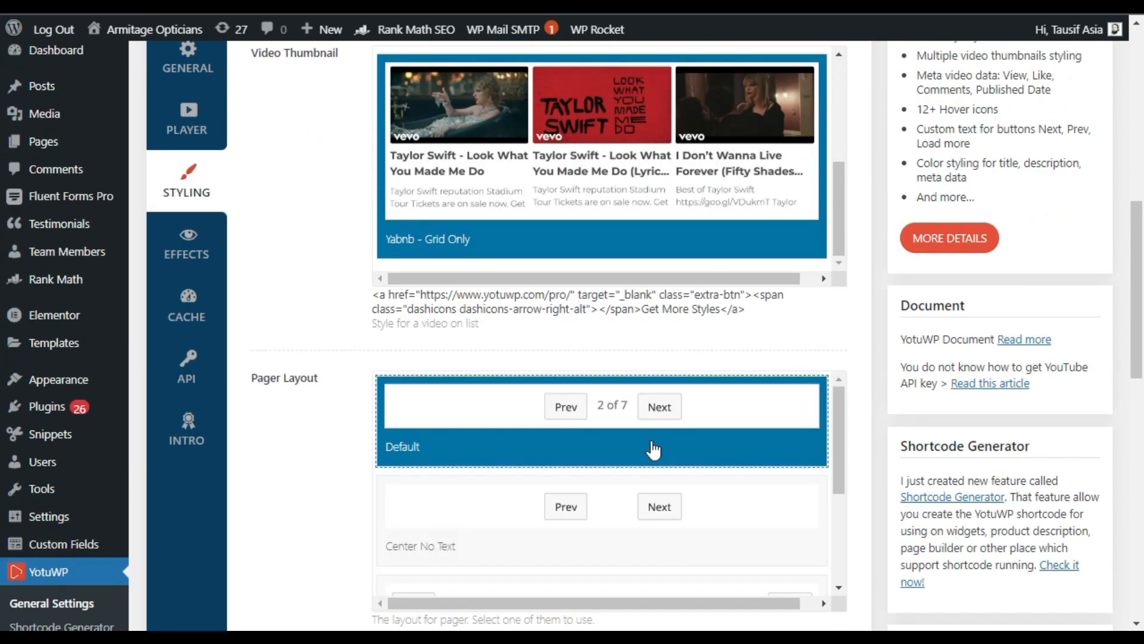
Set the Button Style to Style 3 in the Styling settings, leave the colour options unset, and save the changes
{"action": "scroll", "coordinate": [466, 363], "scroll_direction": "down", "scroll_amount": 8}
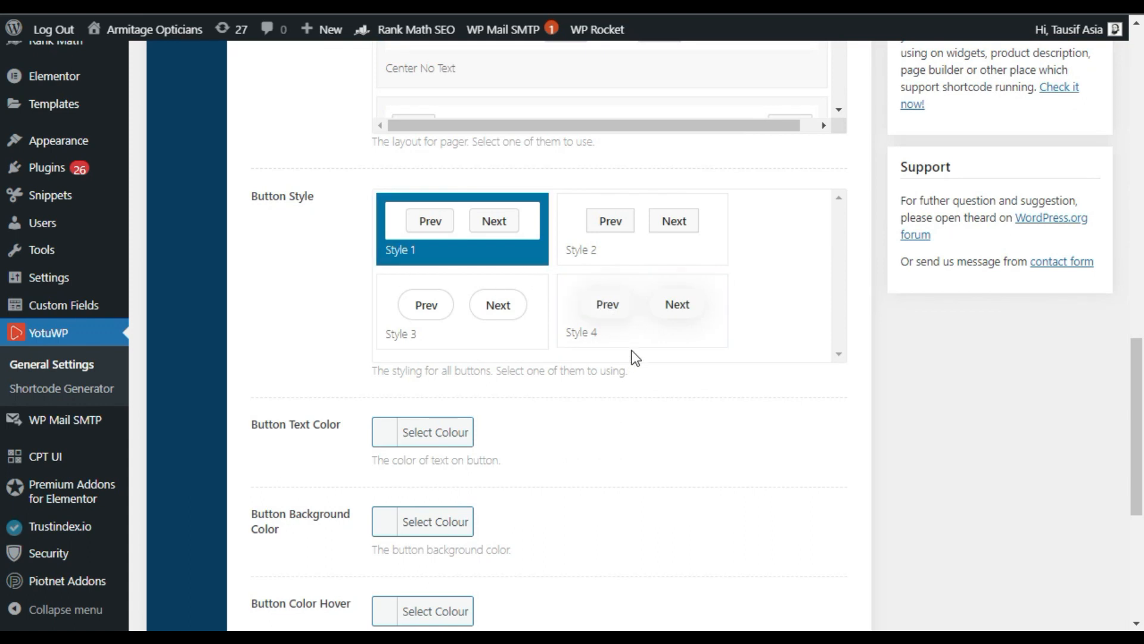
{"action": "left_click", "coordinate": [430, 301]}
{"action": "scroll", "coordinate": [268, 311], "scroll_direction": "down", "scroll_amount": 5}
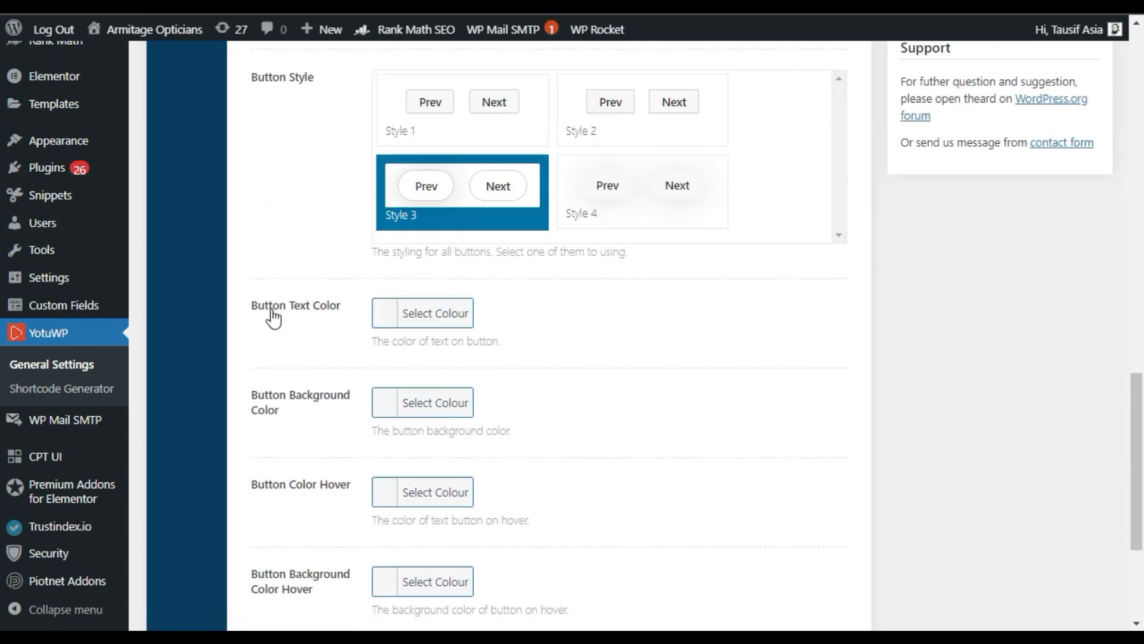
{"action": "scroll", "coordinate": [406, 325], "scroll_direction": "down", "scroll_amount": 1}
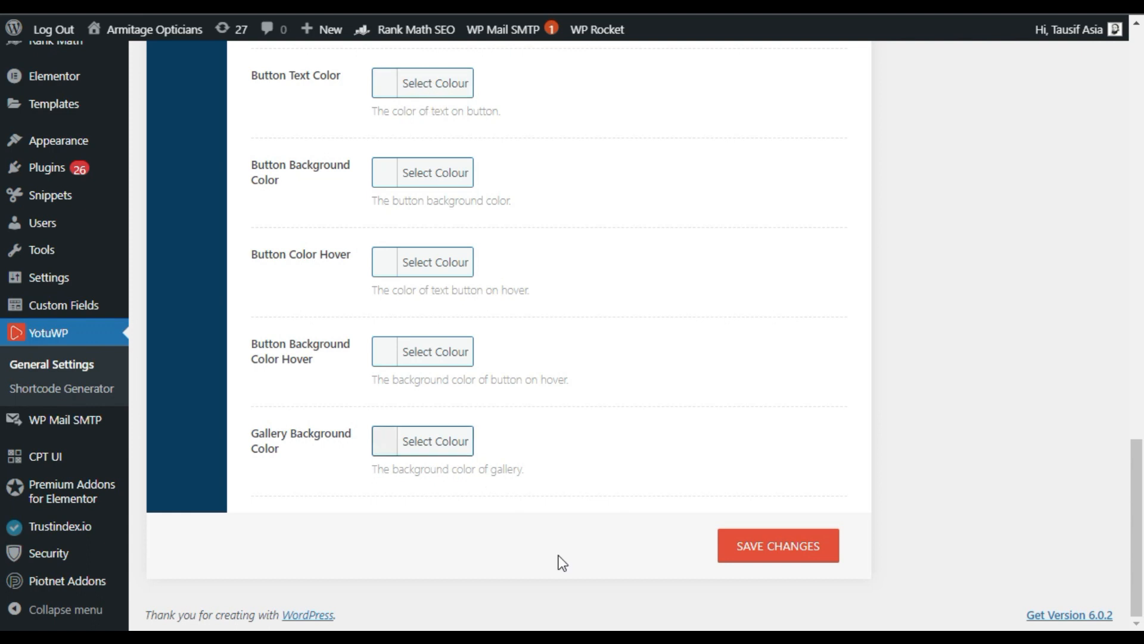
{"action": "left_click", "coordinate": [763, 558]}
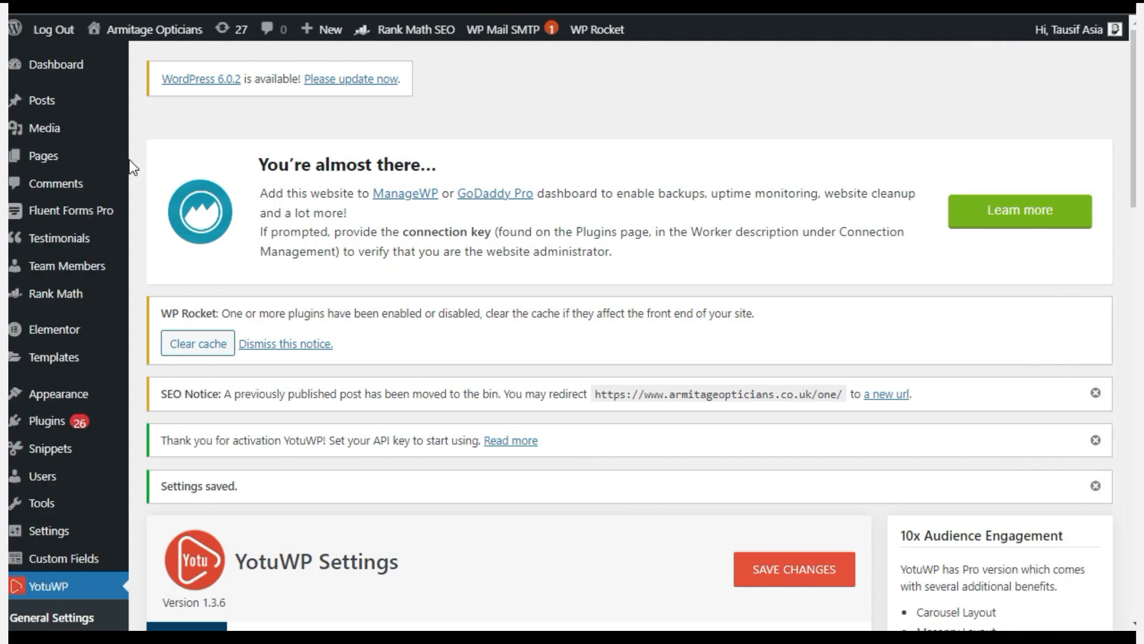
Add a new page titled "WordPress Tutorials"
{"action": "mouse_move", "coordinate": [45, 172]}
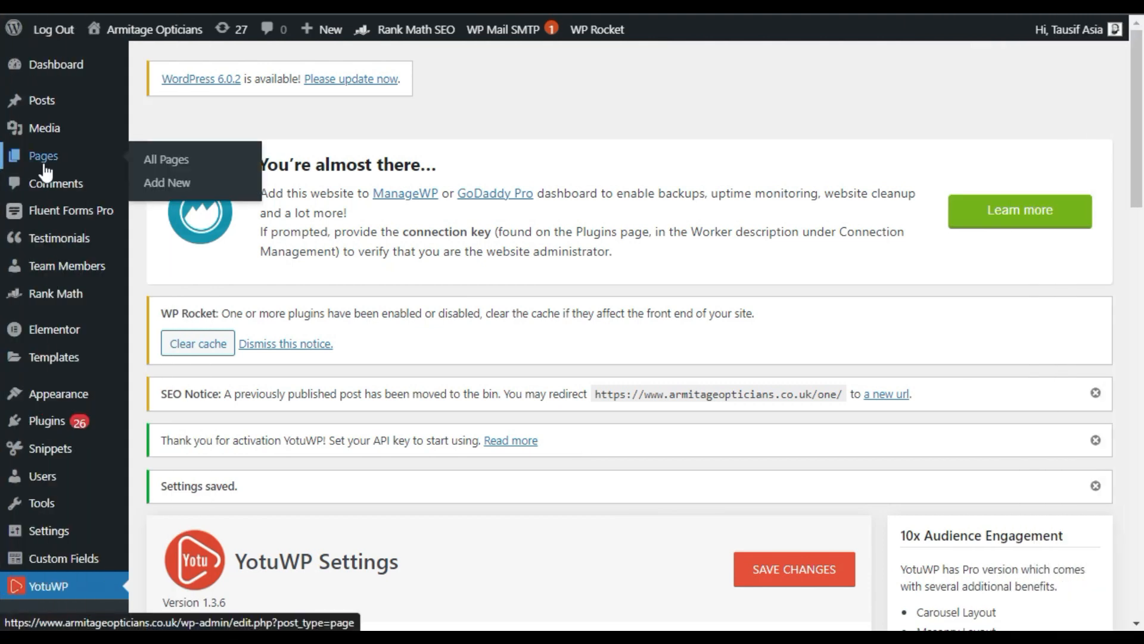
{"action": "left_click", "coordinate": [197, 190]}
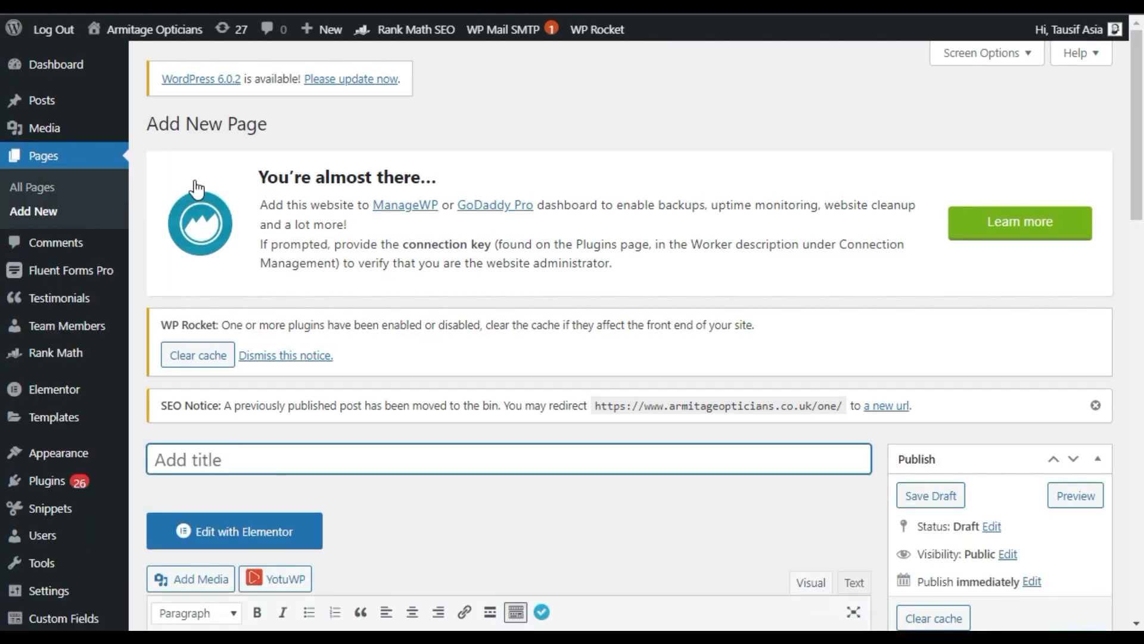
{"action": "scroll", "coordinate": [337, 228], "scroll_direction": "down", "scroll_amount": 3}
{"action": "left_click", "coordinate": [338, 227]}
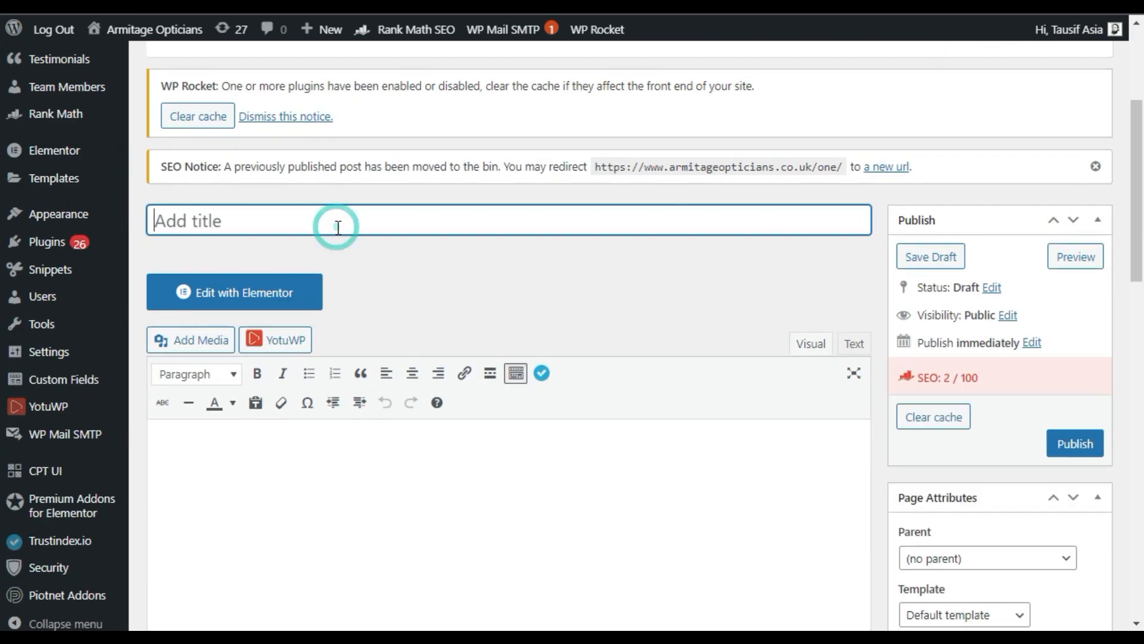
{"action": "type", "text": "Wor"}
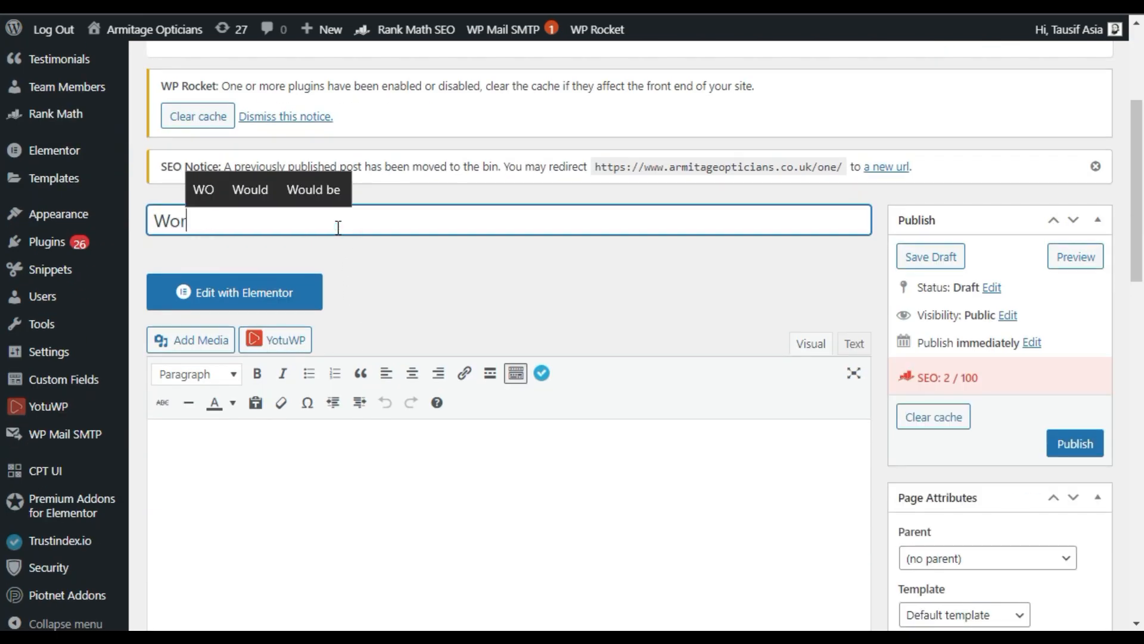
{"action": "type", "text": "dPress "}
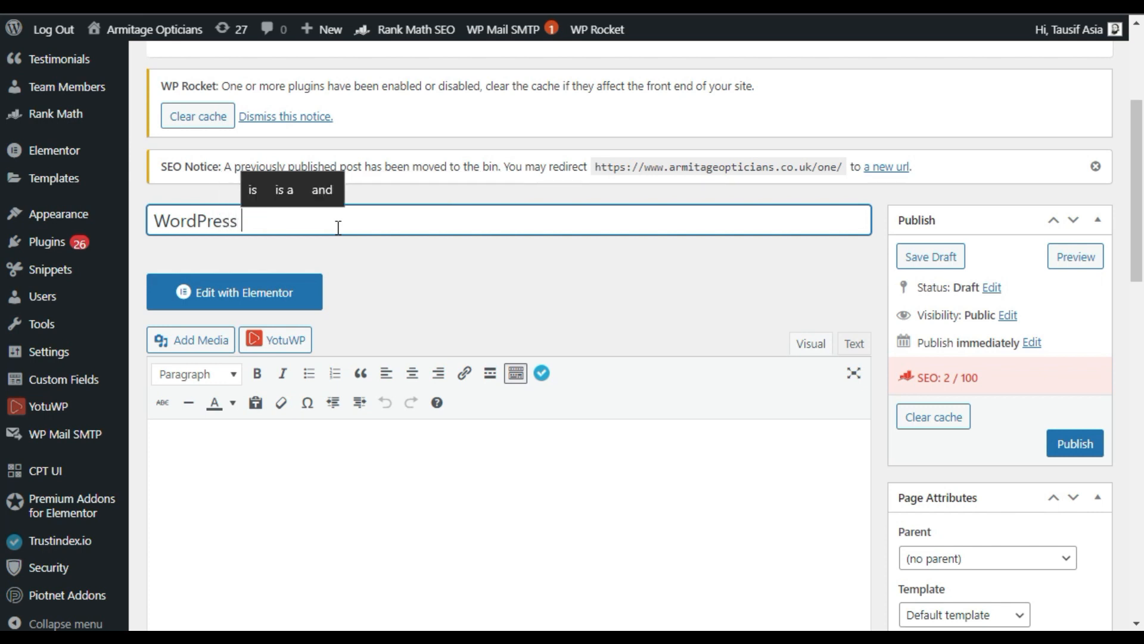
{"action": "type", "text": "Tutorials"}
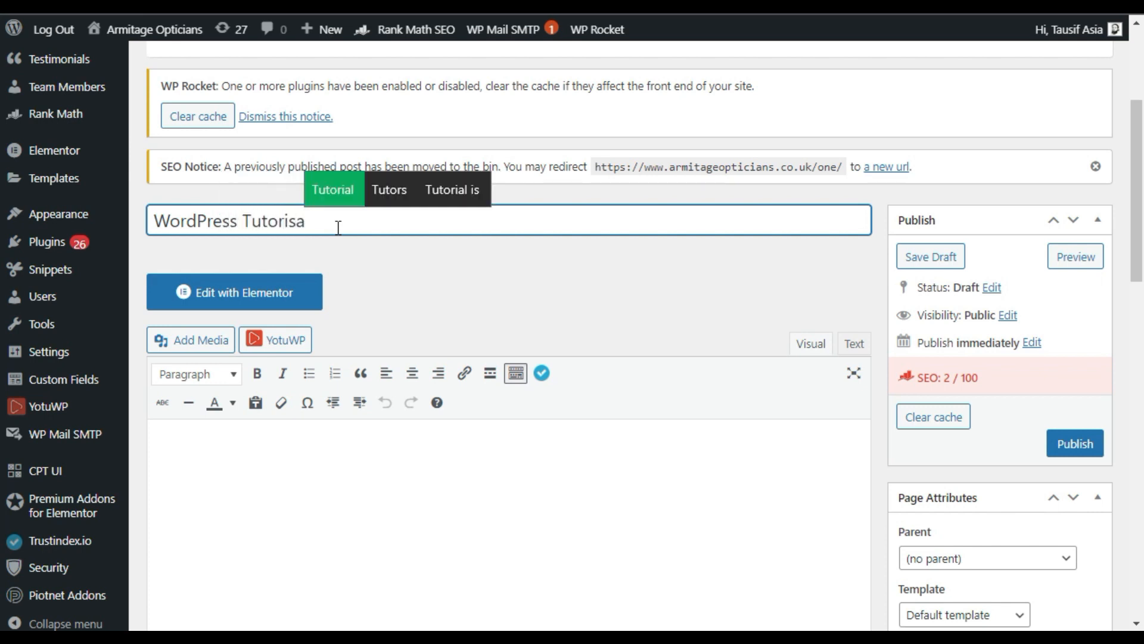
{"action": "left_click", "coordinate": [476, 294]}
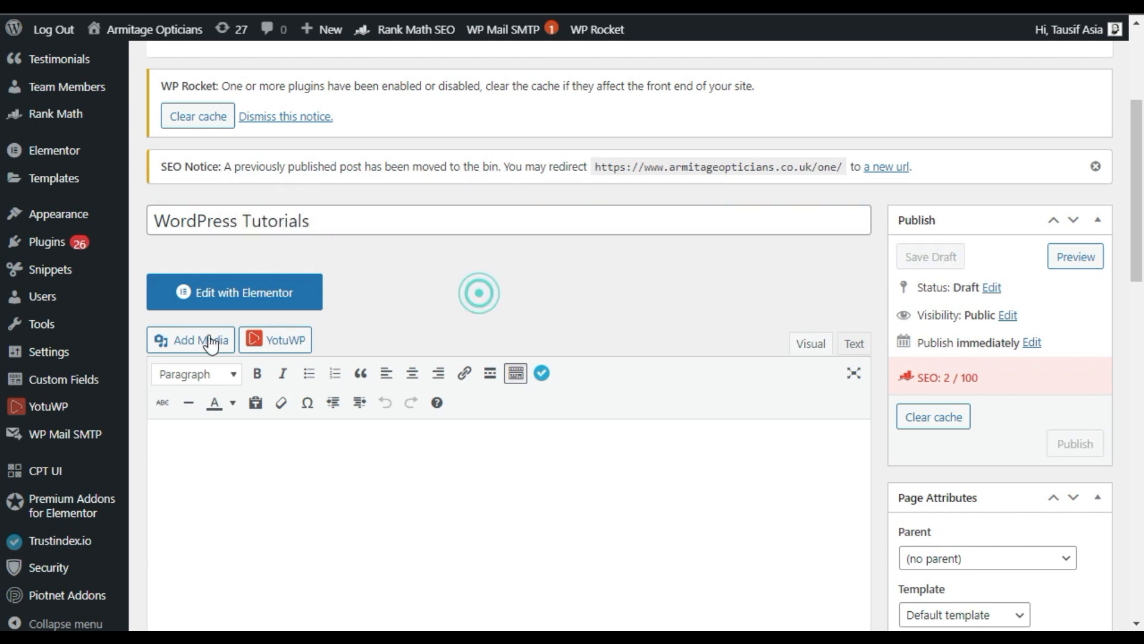
{"action": "left_click", "coordinate": [276, 342]}
{"action": "left_click", "coordinate": [366, 327]}
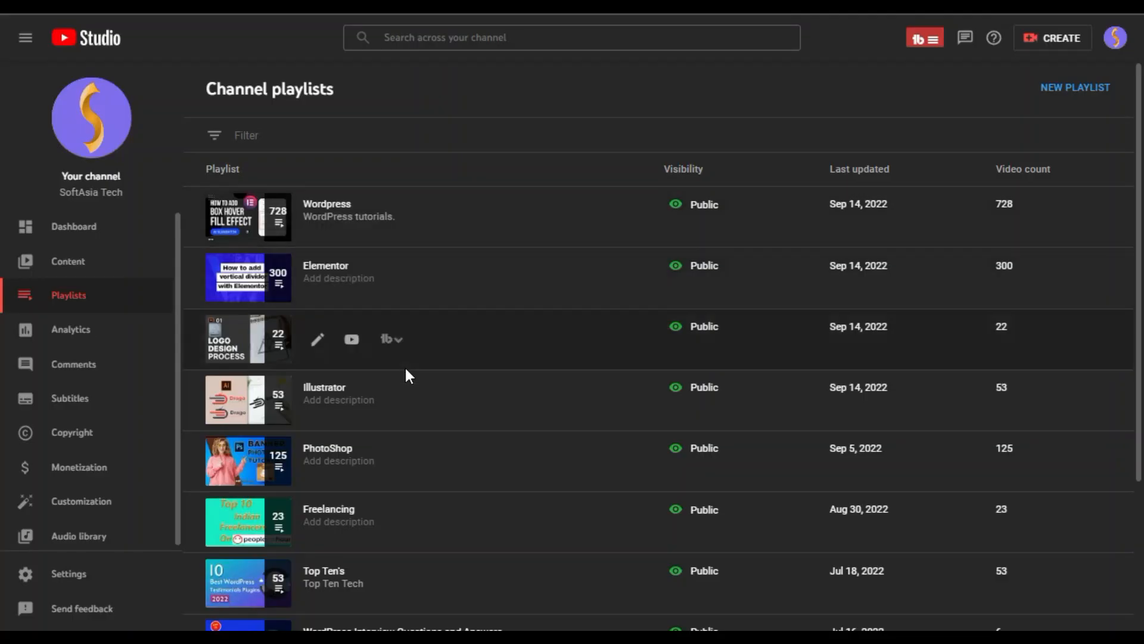
{"action": "scroll", "coordinate": [408, 374], "scroll_direction": "down", "scroll_amount": 5}
{"action": "scroll", "coordinate": [407, 374], "scroll_direction": "up", "scroll_amount": 5}
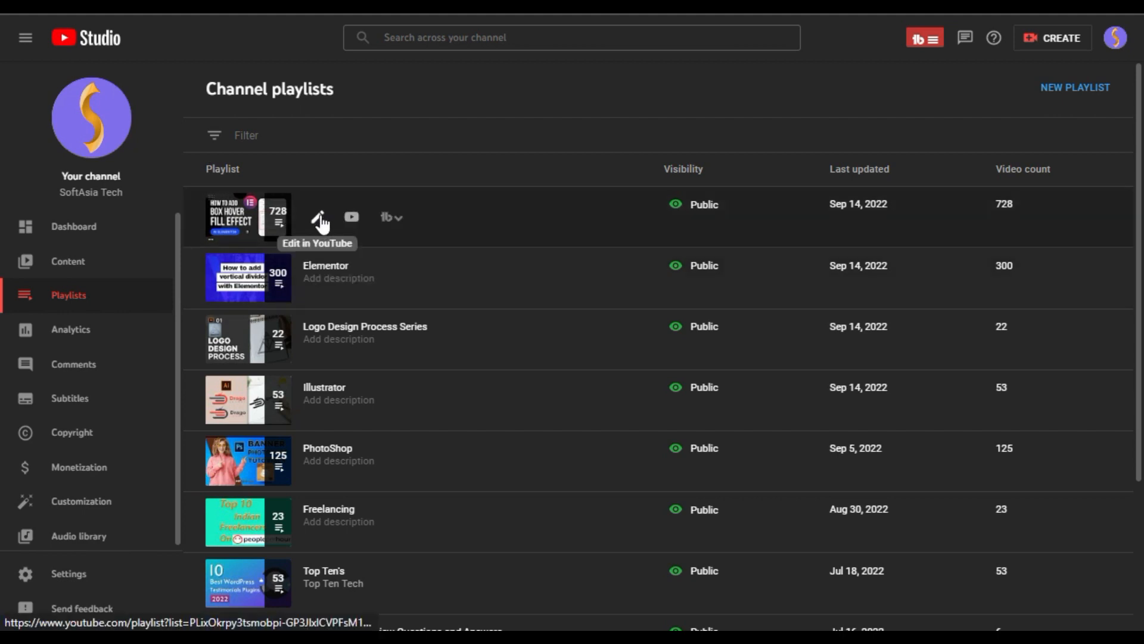
{"action": "left_click", "coordinate": [319, 218]}
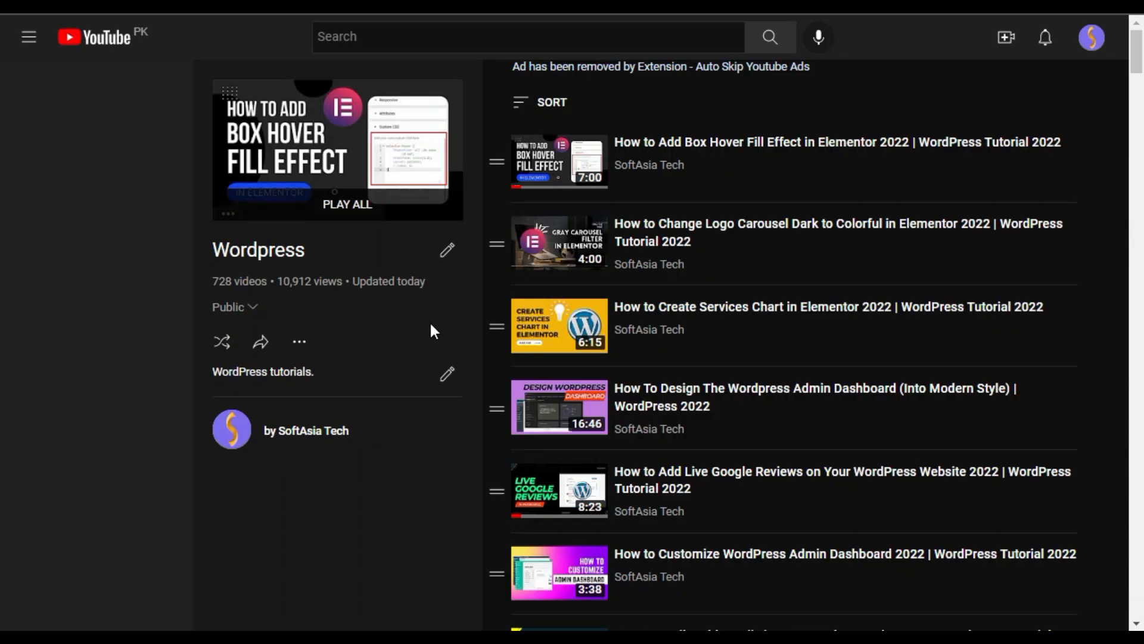
{"action": "left_click", "coordinate": [263, 346]}
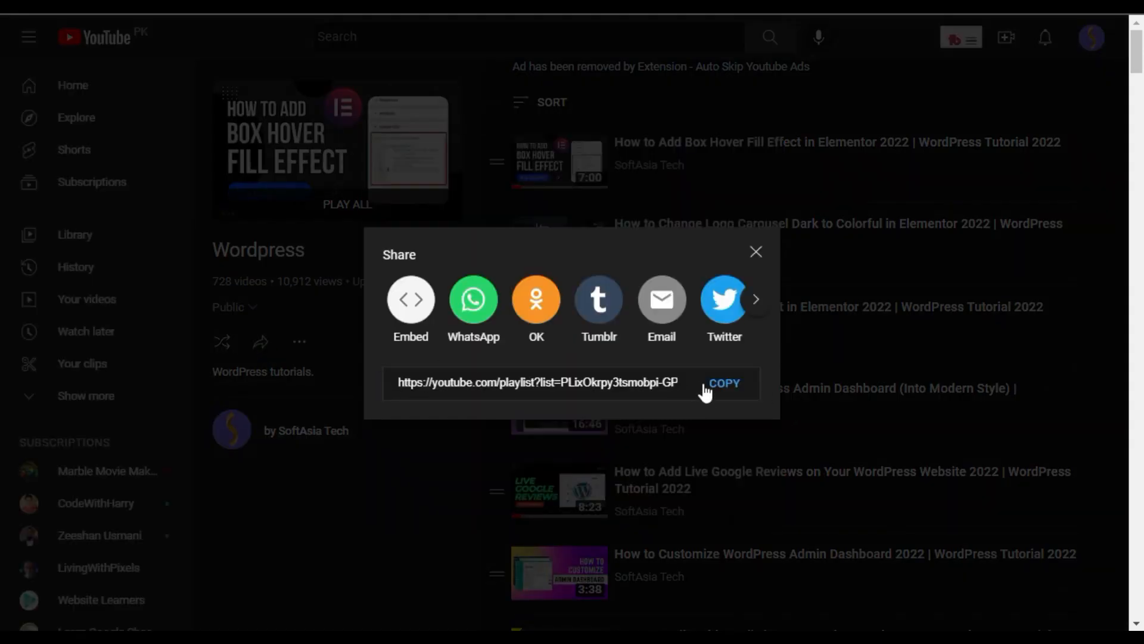
{"action": "left_click", "coordinate": [721, 385]}
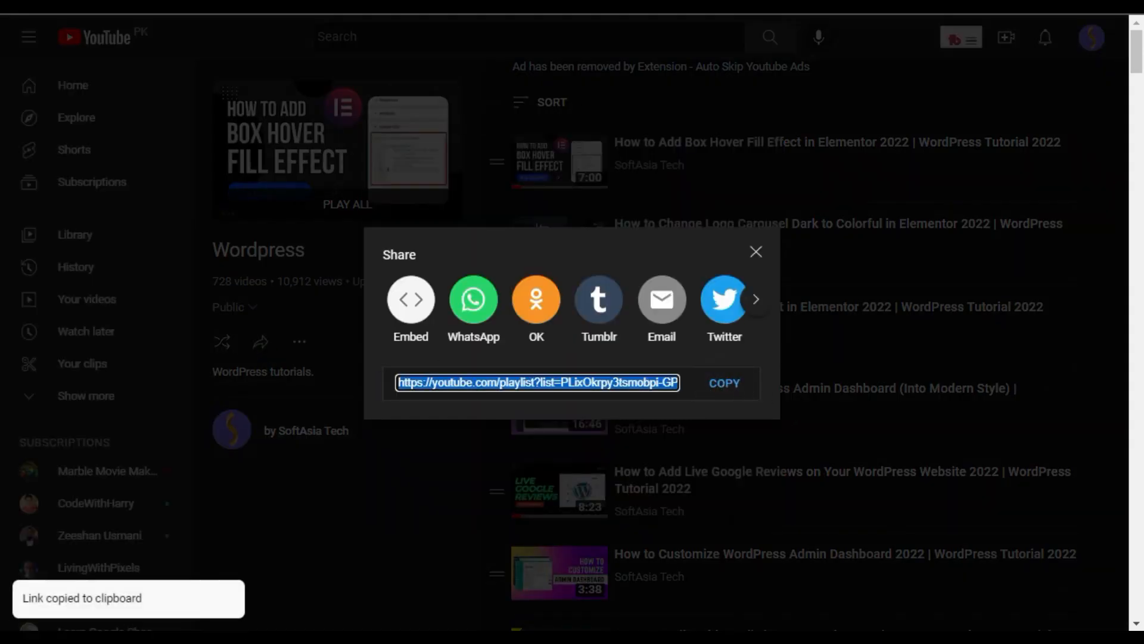
Back in the WordPress embed dialog, verify the copied playlist URL and insert its shortcode with the default layout options
{"action": "left_click", "coordinate": [393, 6]}
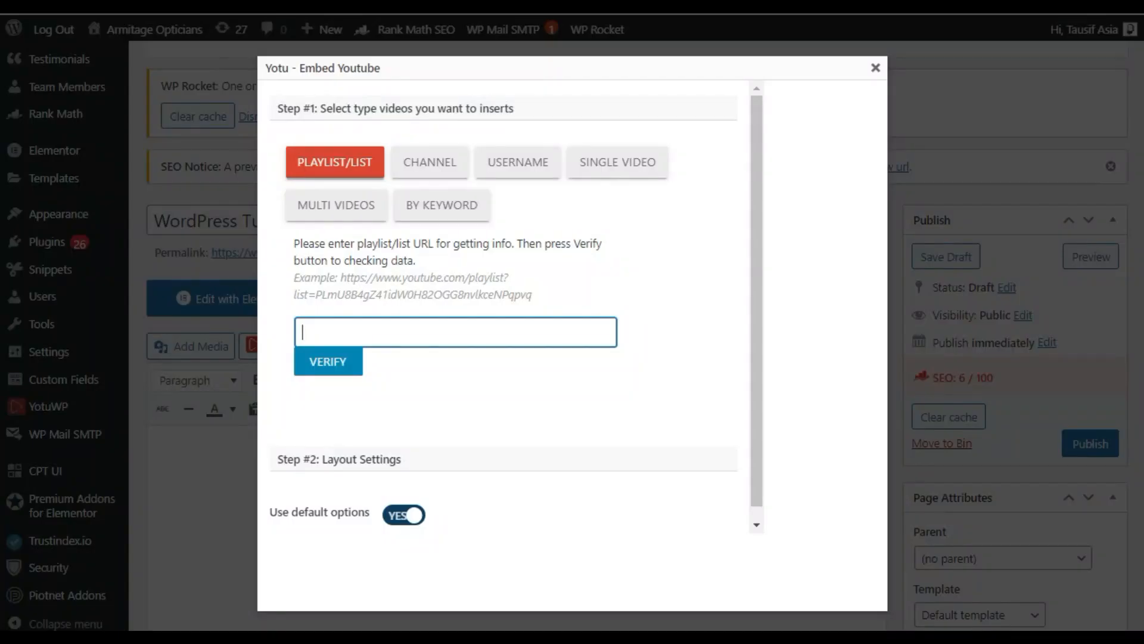
{"action": "right_click", "coordinate": [365, 332]}
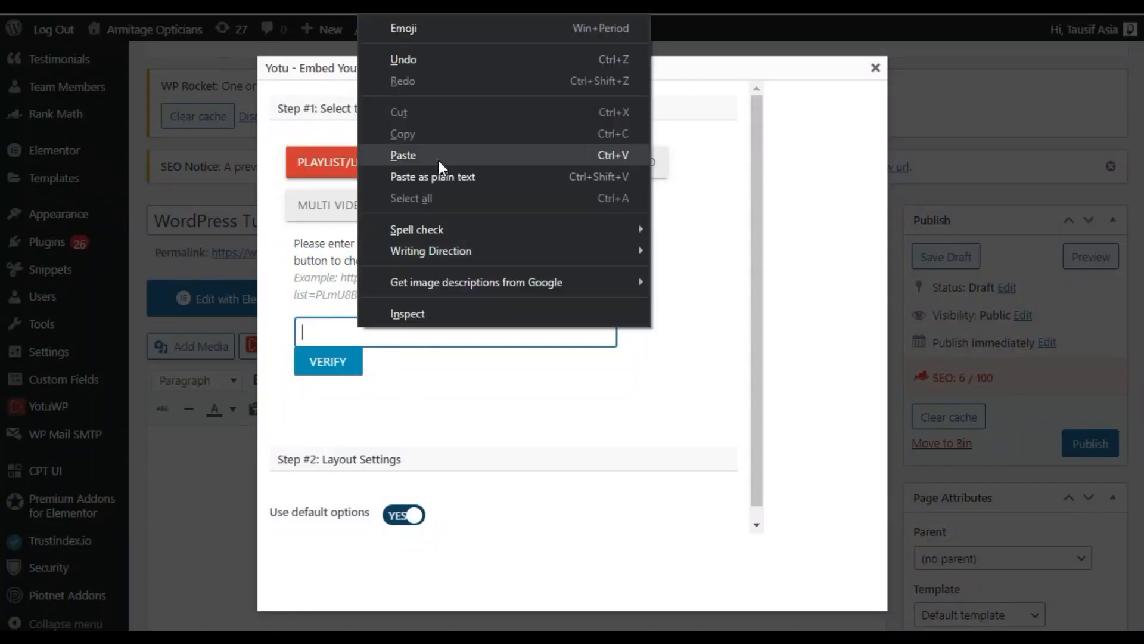
{"action": "left_click", "coordinate": [434, 153]}
{"action": "left_click", "coordinate": [330, 364]}
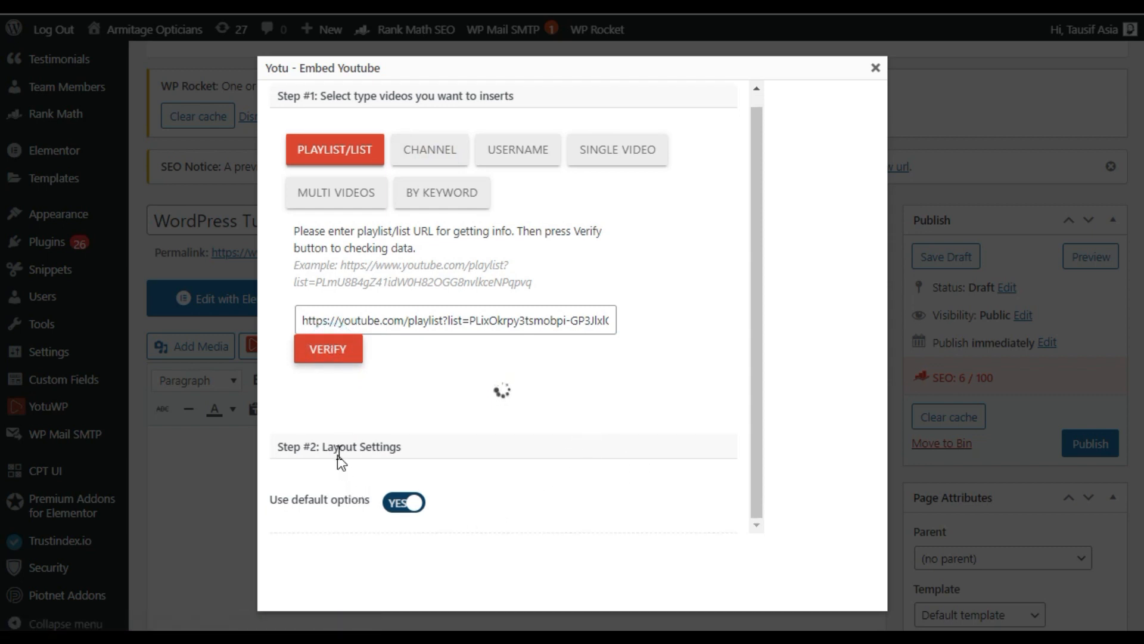
{"action": "left_click_drag", "start_coordinate": [277, 502], "coordinate": [365, 513]}
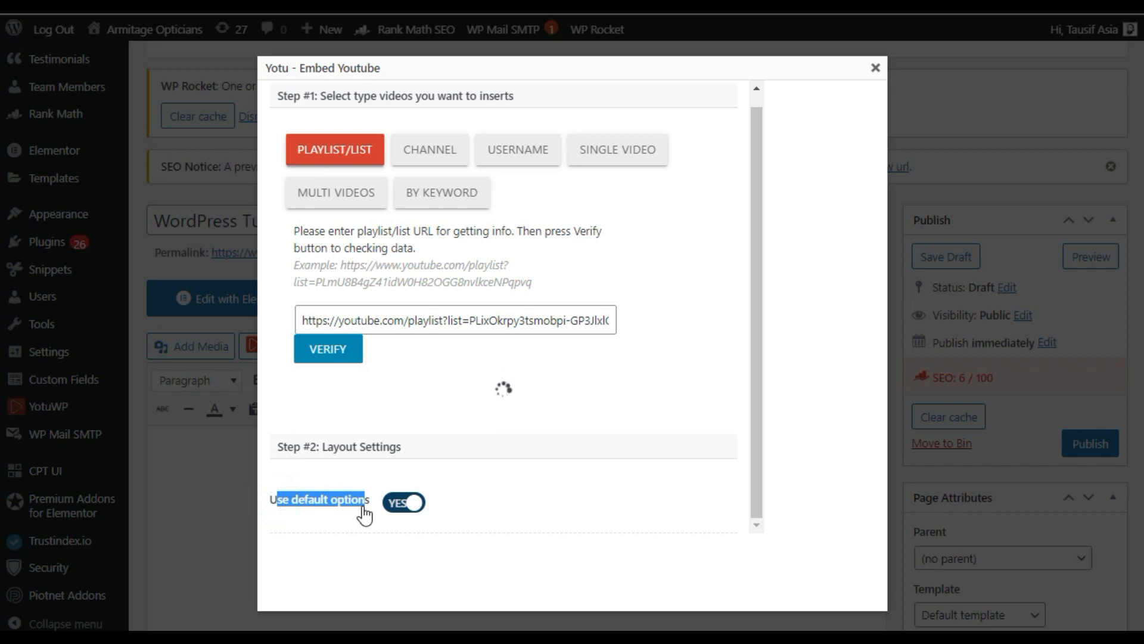
{"action": "left_click", "coordinate": [424, 381]}
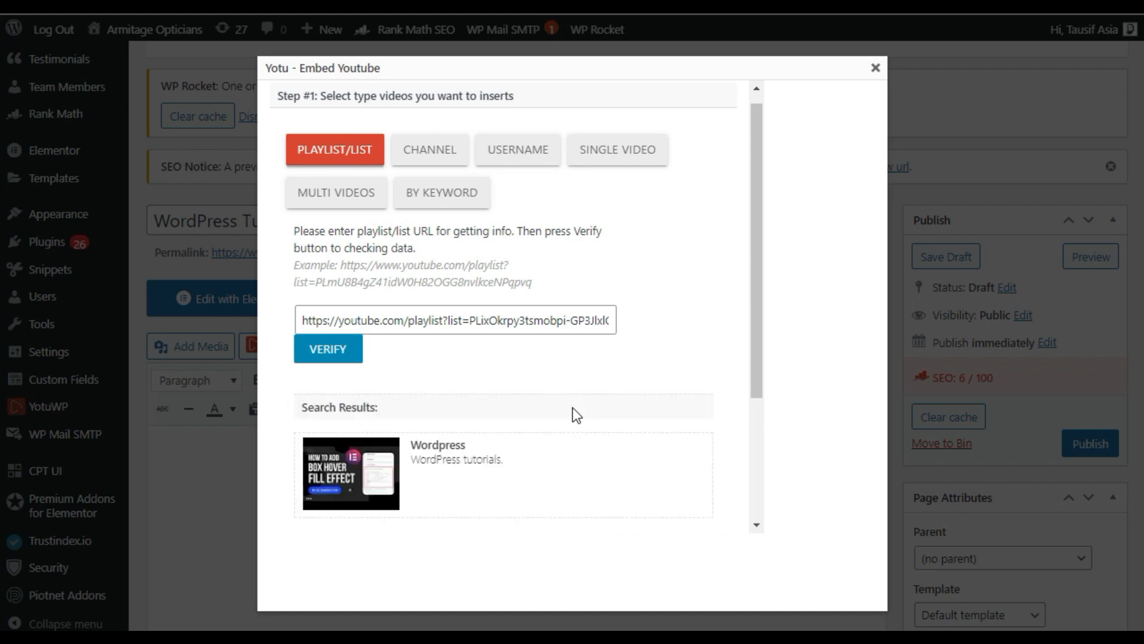
{"action": "scroll", "coordinate": [475, 414], "scroll_direction": "down", "scroll_amount": 3}
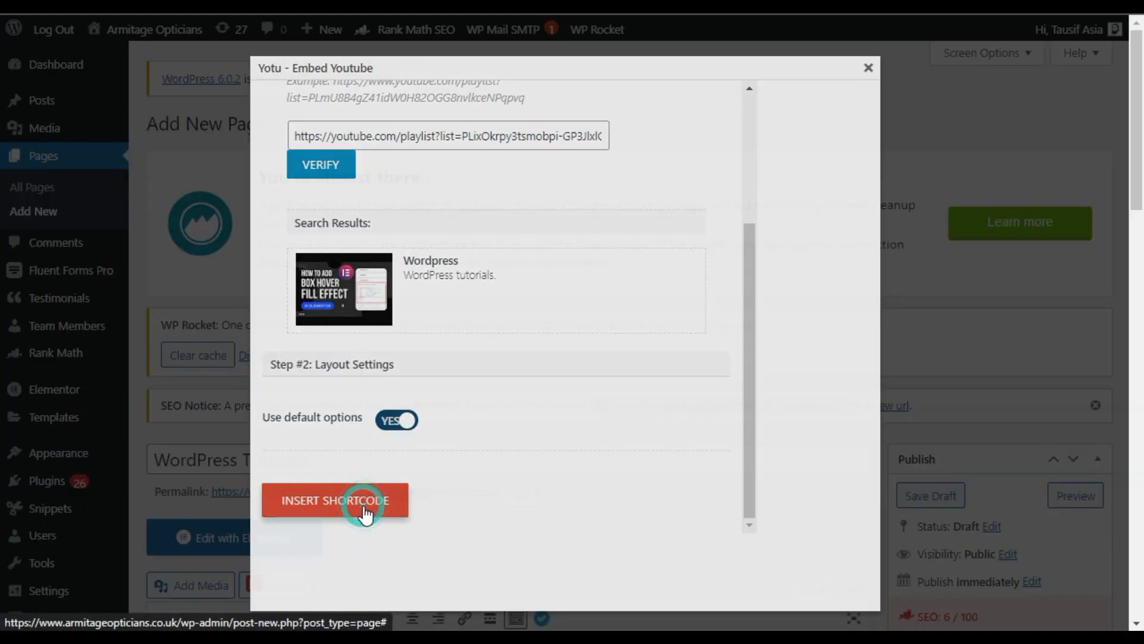
{"action": "left_click", "coordinate": [364, 508]}
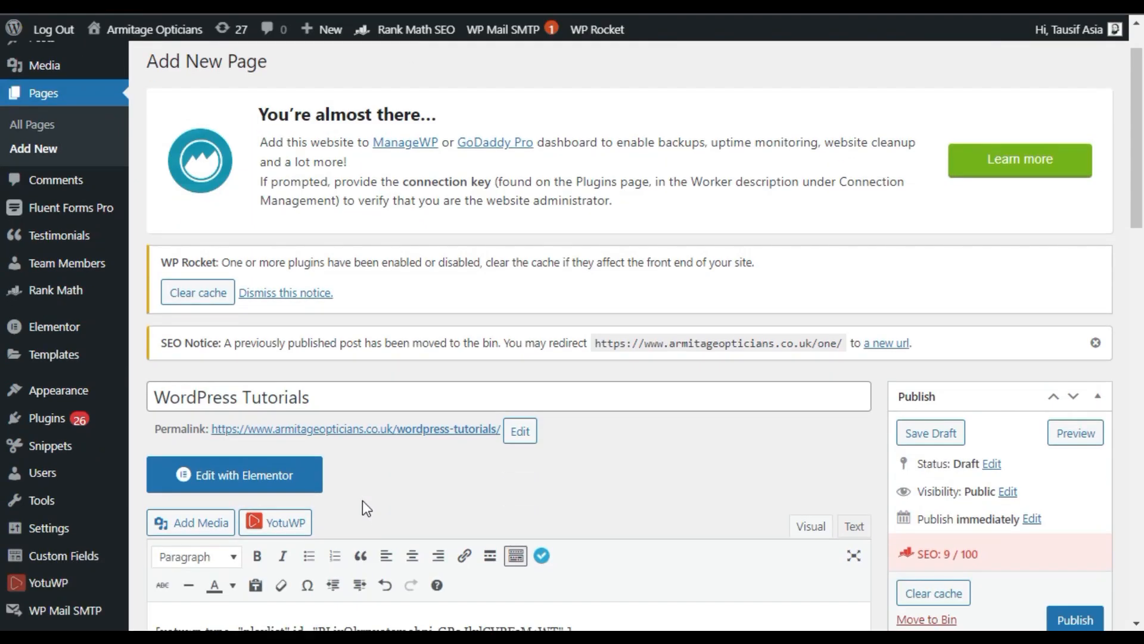
Check the playlist shortcode in the page content and publish the page
{"action": "scroll", "coordinate": [366, 508], "scroll_direction": "down", "scroll_amount": 1}
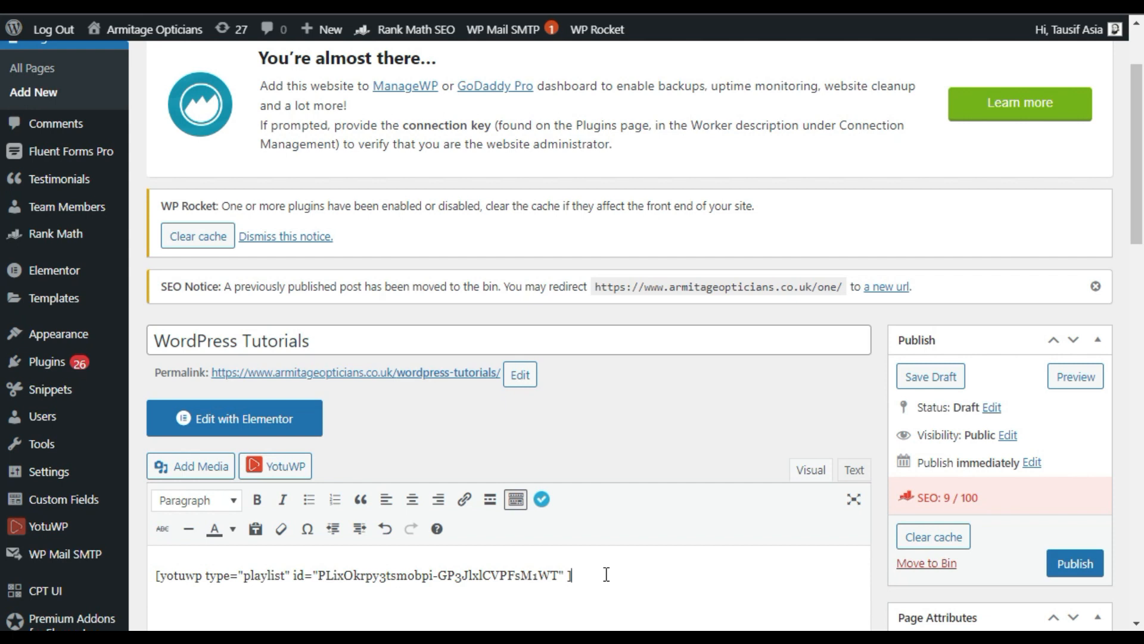
{"action": "scroll", "coordinate": [606, 574], "scroll_direction": "down", "scroll_amount": 2}
{"action": "left_click", "coordinate": [1074, 442]}
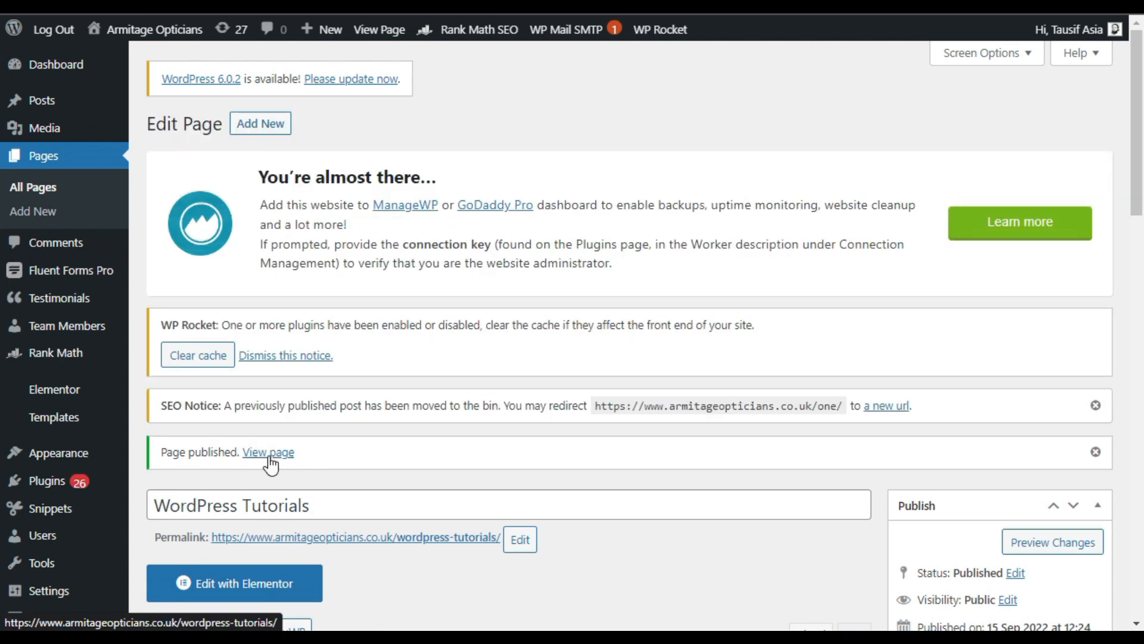
View the published WordPress Tutorials page and examine the video player and thumbnail grid of the gallery
{"action": "left_click", "coordinate": [270, 454]}
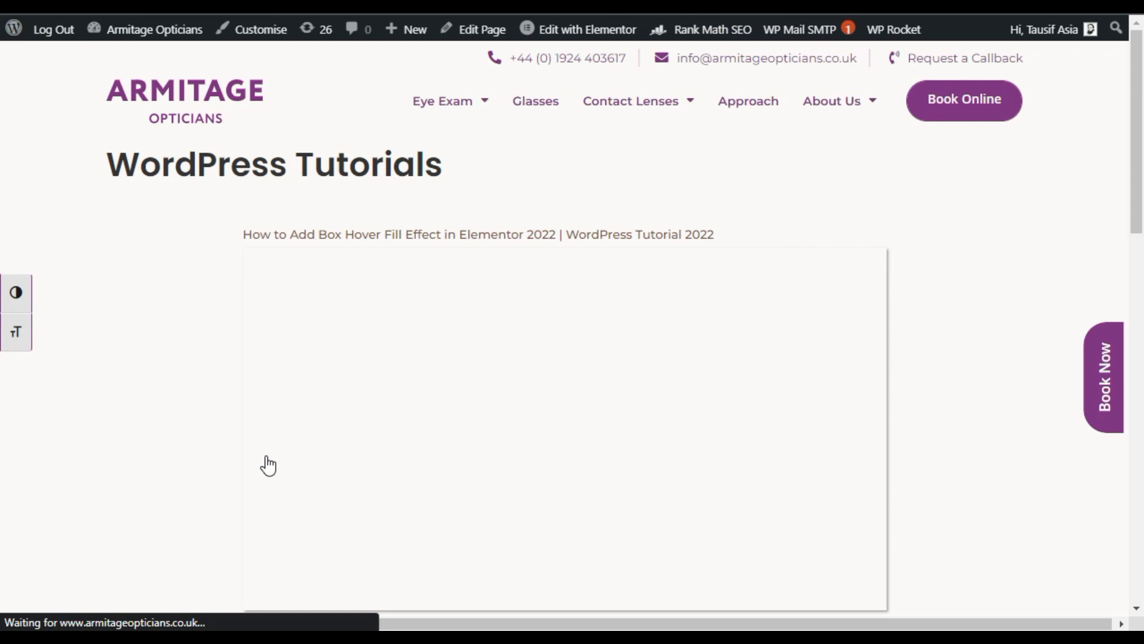
{"action": "scroll", "coordinate": [286, 453], "scroll_direction": "down", "scroll_amount": 6}
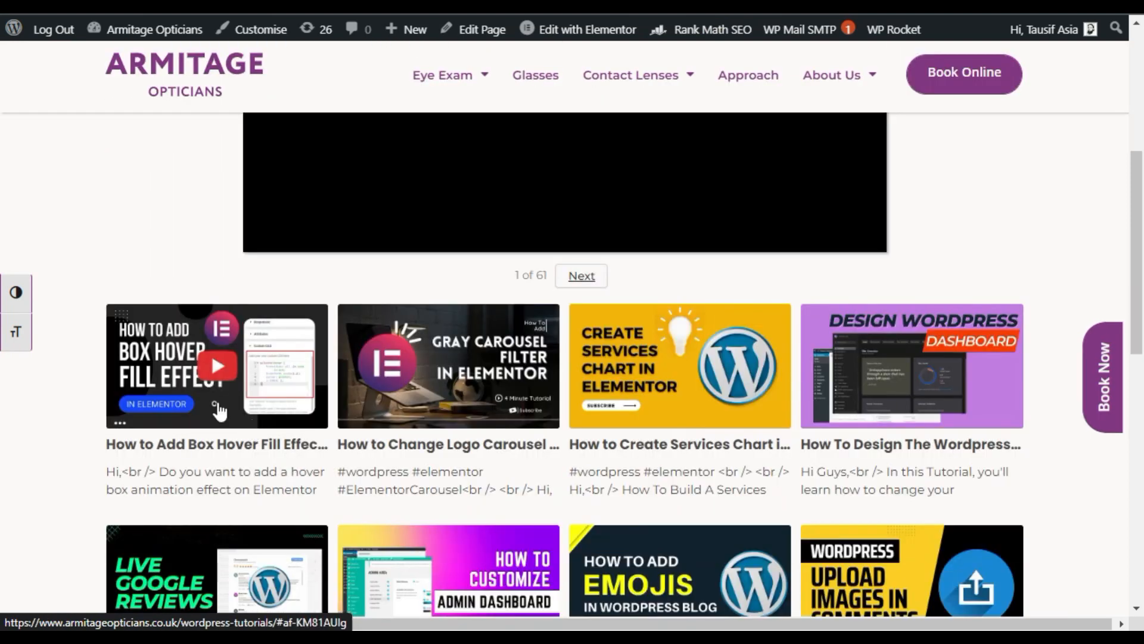
{"action": "scroll", "coordinate": [677, 324], "scroll_direction": "down", "scroll_amount": 9}
{"action": "scroll", "coordinate": [427, 455], "scroll_direction": "up", "scroll_amount": 7}
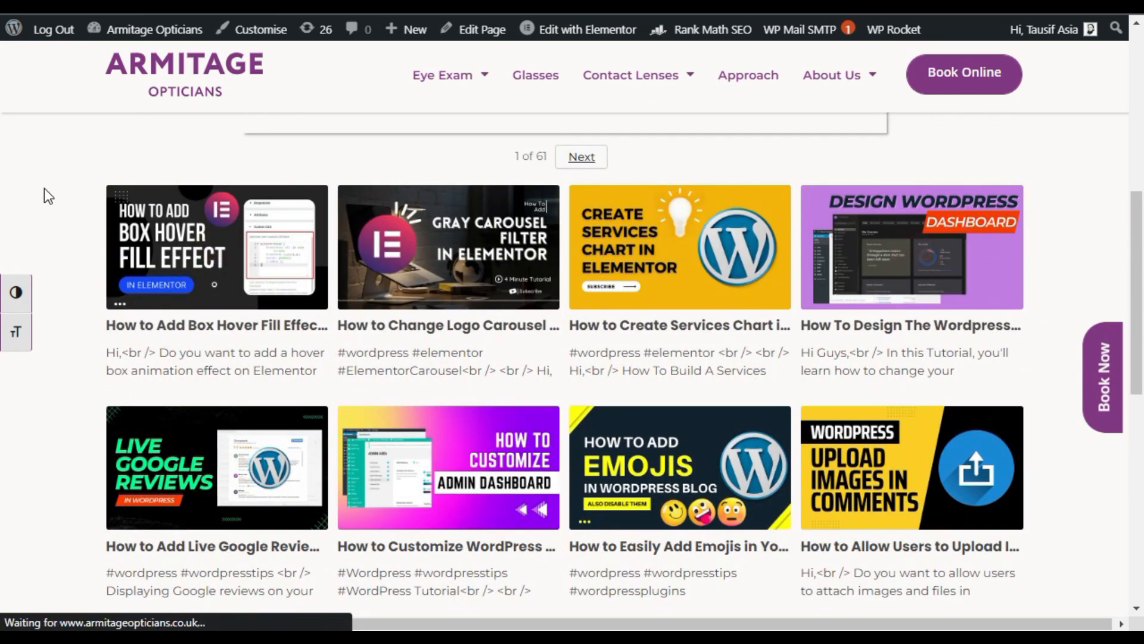
{"action": "scroll", "coordinate": [708, 288], "scroll_direction": "down", "scroll_amount": 4}
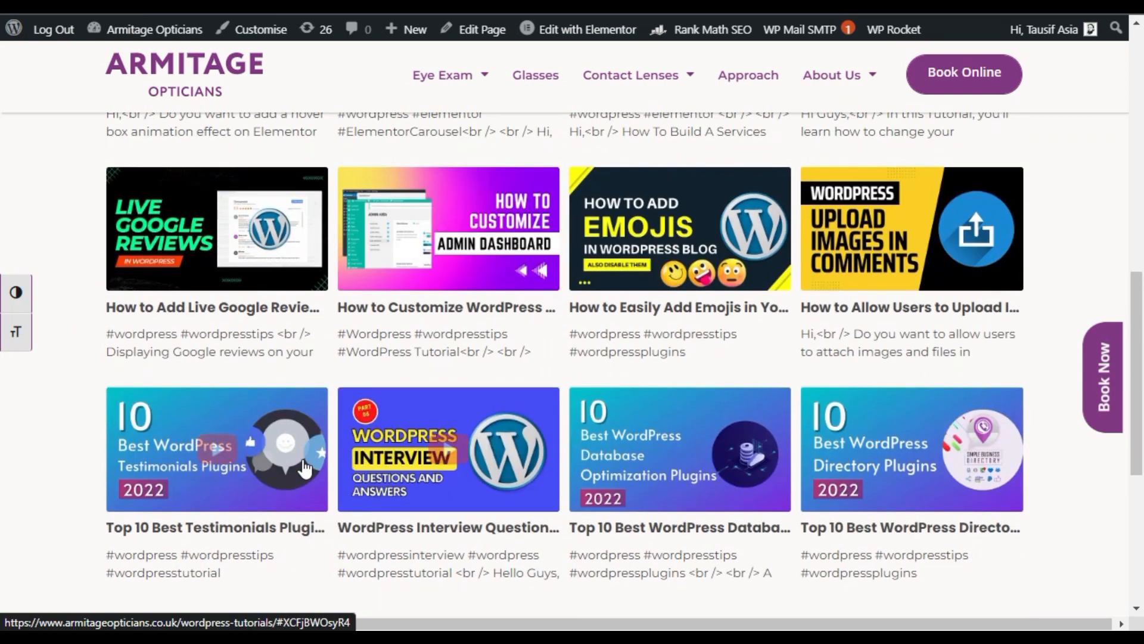
Test the gallery player with the "How to Add Box Hover Fill Effect in Elementor 2022" video and pause it
{"action": "left_click", "coordinate": [839, 475]}
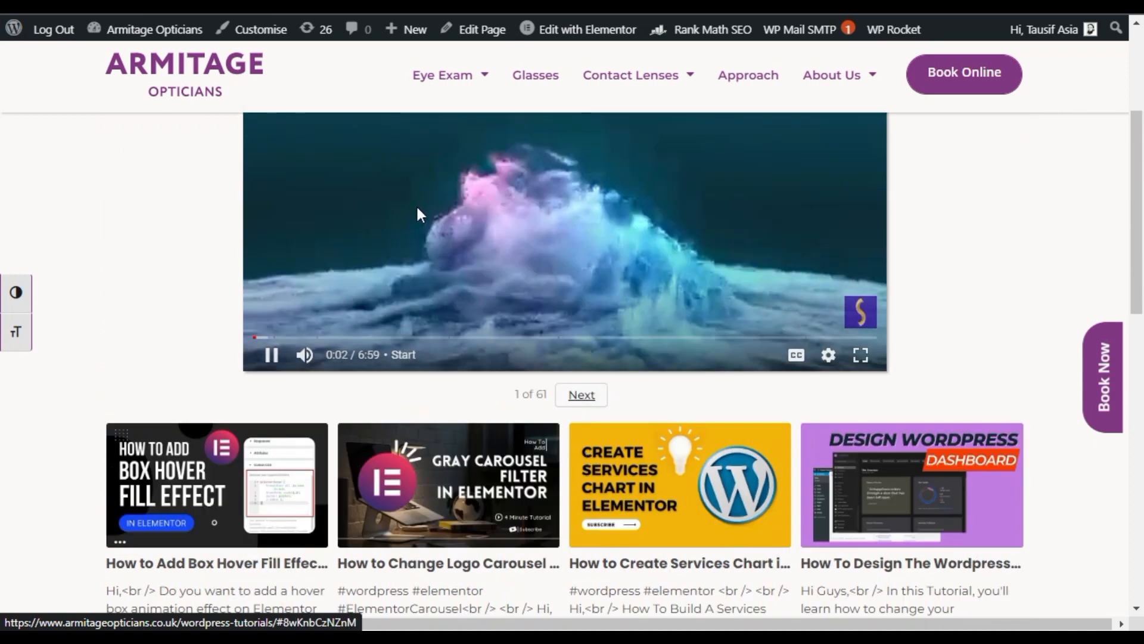
{"action": "scroll", "coordinate": [340, 435], "scroll_direction": "down", "scroll_amount": 2}
{"action": "left_click", "coordinate": [273, 475]}
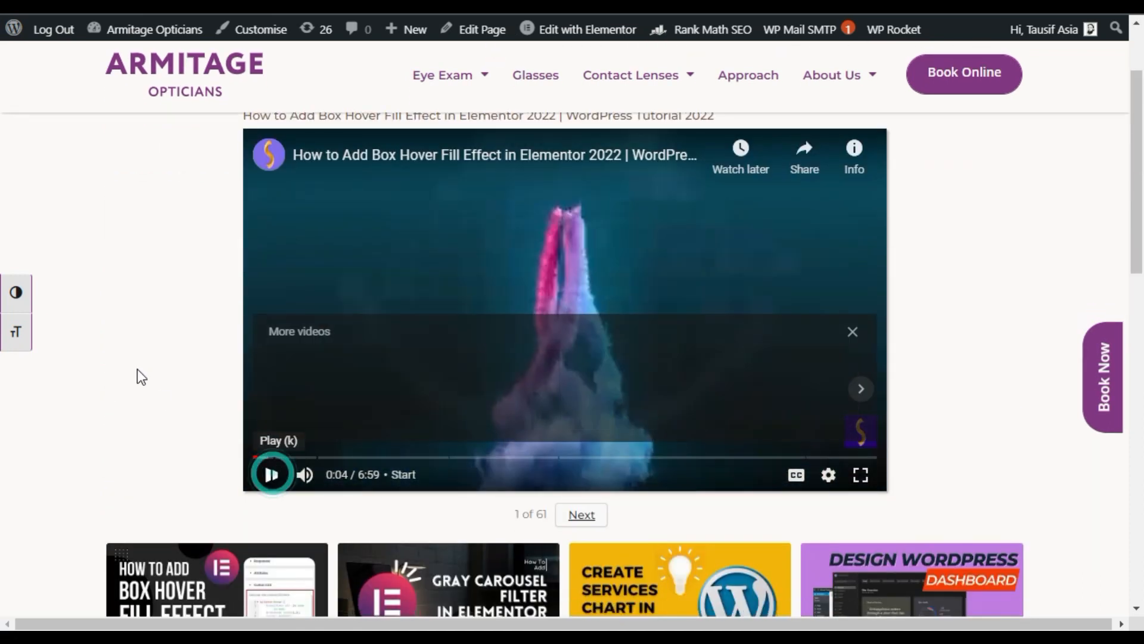
Load "How to Easily Add Emojis in Your WordPress Blog 2022" from the gallery grid and check it in the main player
{"action": "scroll", "coordinate": [420, 352], "scroll_direction": "down", "scroll_amount": 6}
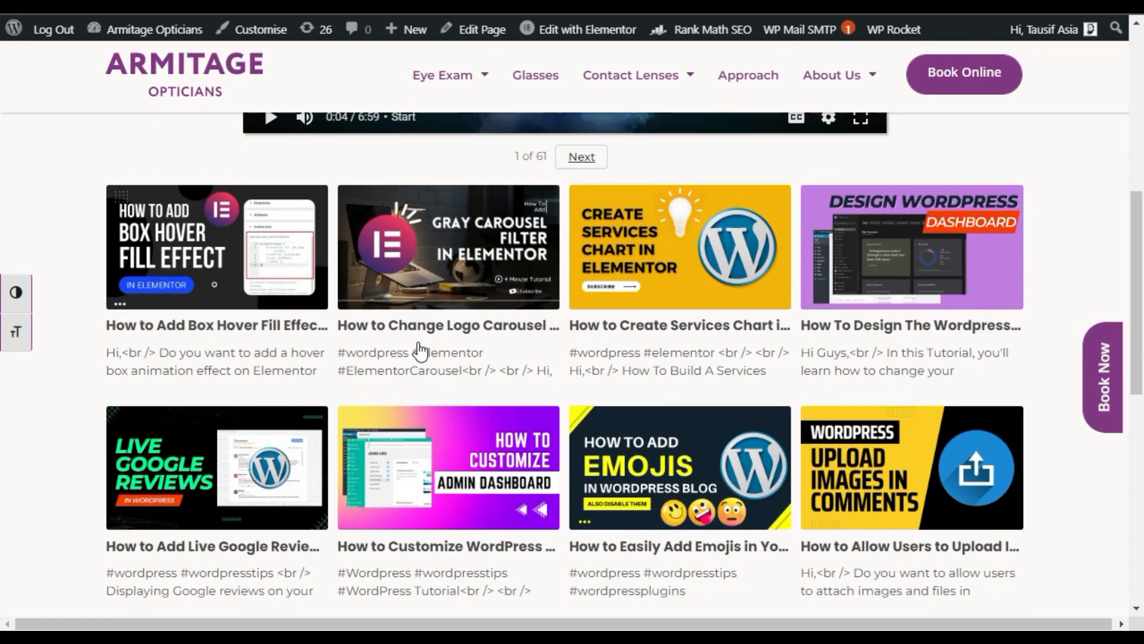
{"action": "left_click", "coordinate": [711, 494]}
{"action": "scroll", "coordinate": [513, 396], "scroll_direction": "down", "scroll_amount": 2}
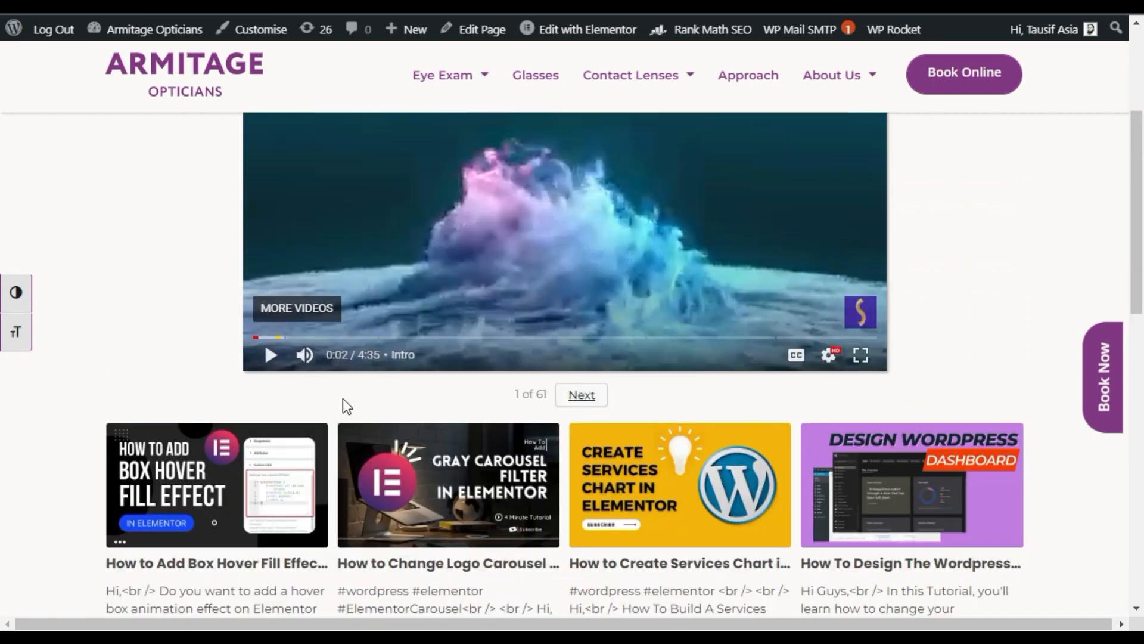
{"action": "scroll", "coordinate": [337, 396], "scroll_direction": "up", "scroll_amount": 4}
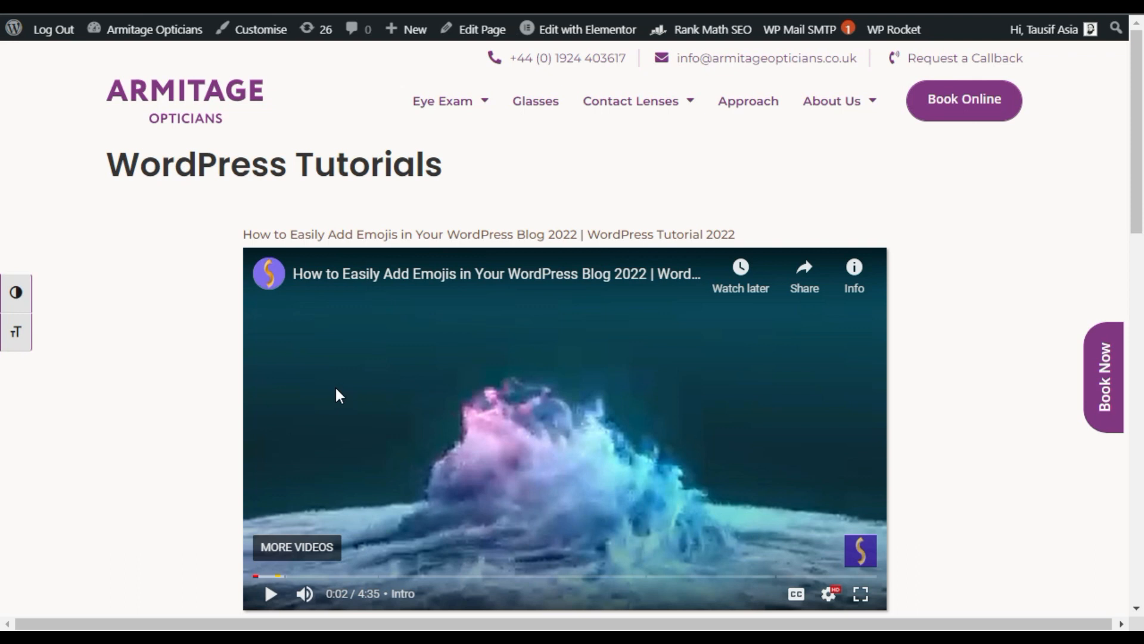
{"action": "scroll", "coordinate": [232, 303], "scroll_direction": "down", "scroll_amount": 4}
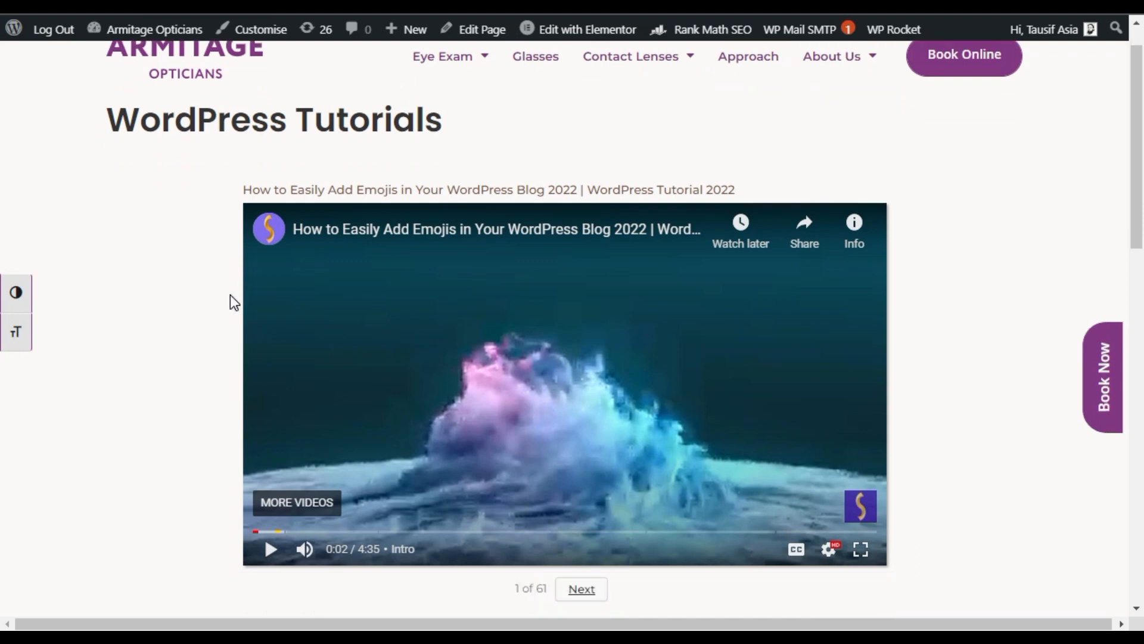